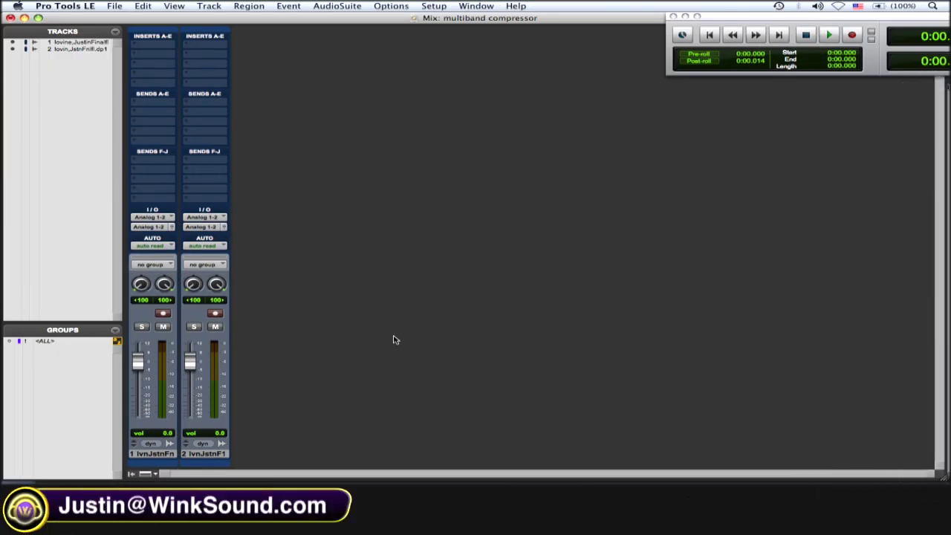
Create four new stereo Aux Input tracks.
{"action": "key", "text": "super+shift+n"}
{"action": "type", "text": "4"}
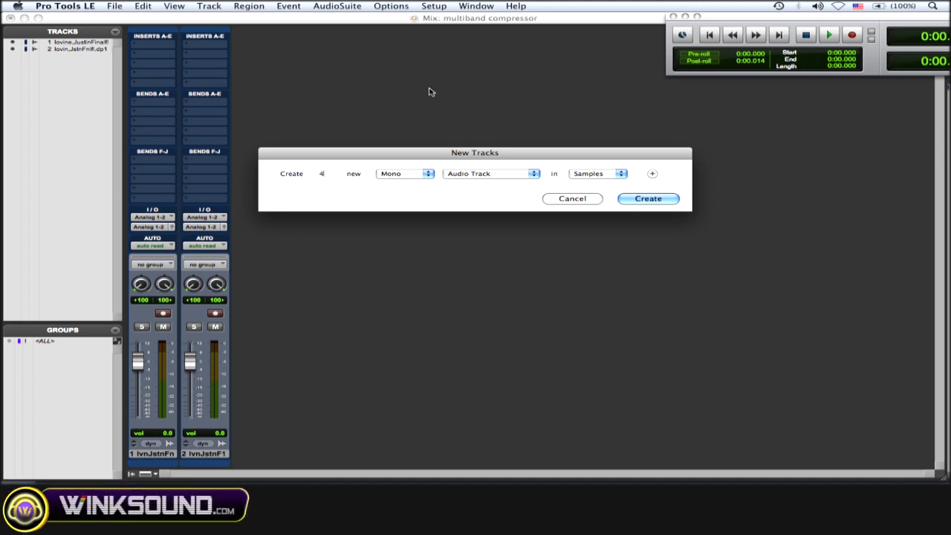
{"action": "left_click", "coordinate": [410, 173]}
{"action": "left_click", "coordinate": [413, 184]}
{"action": "left_click", "coordinate": [491, 173]}
{"action": "left_click", "coordinate": [487, 184]}
{"action": "left_click", "coordinate": [646, 198]}
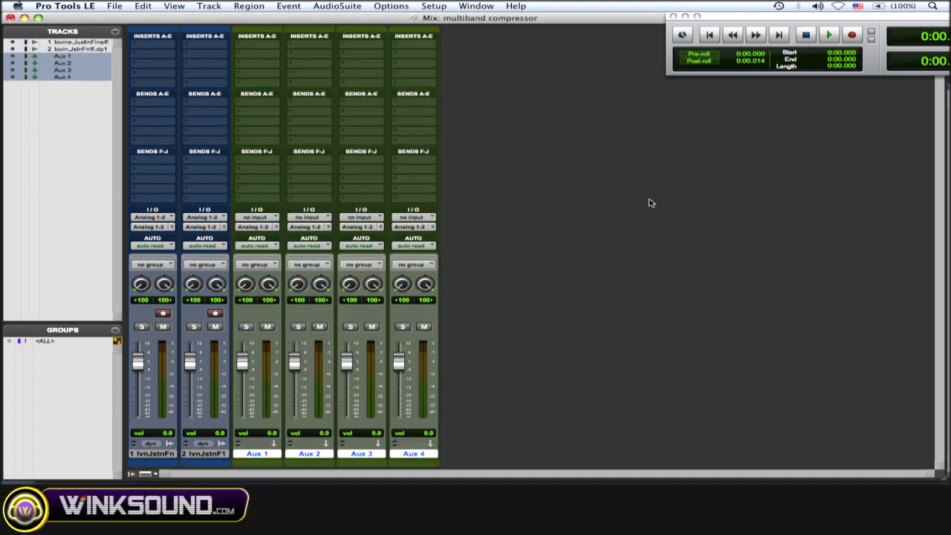
Rename Aux 1 to 'low' and Aux 2 to 'low mid'.
{"action": "left_click", "coordinate": [211, 453]}
{"action": "double_click", "coordinate": [259, 454]}
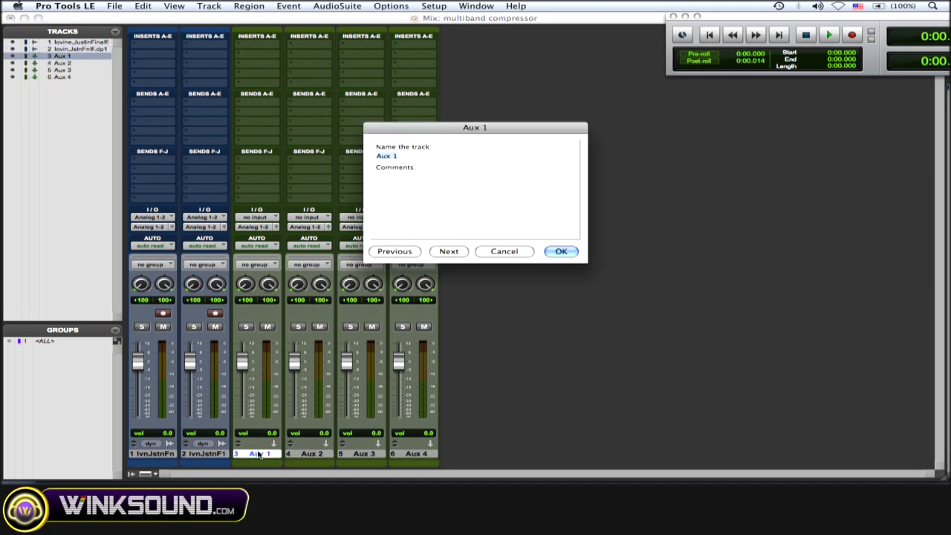
{"action": "type", "text": "low"}
{"action": "key", "text": "Return"}
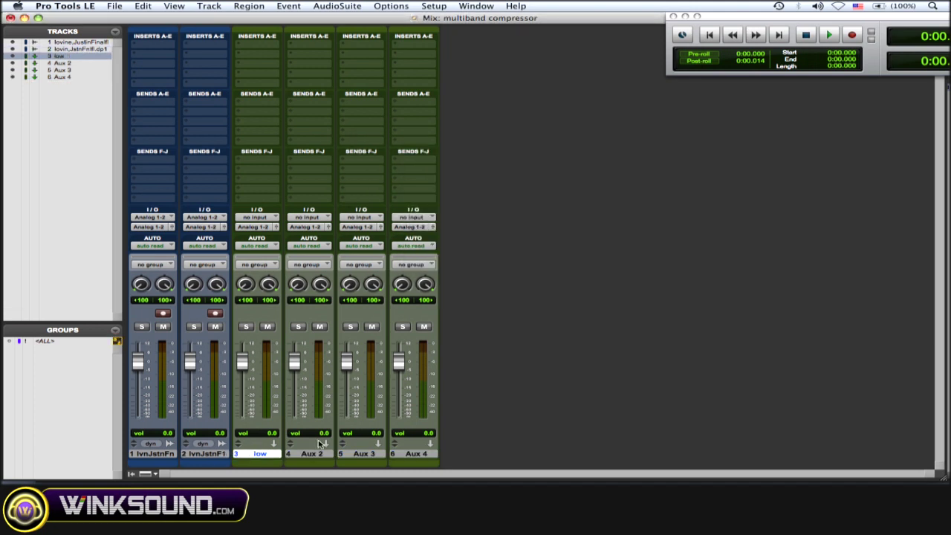
{"action": "double_click", "coordinate": [312, 453]}
{"action": "key", "text": "BackSpace"}
{"action": "type", "text": "low d"}
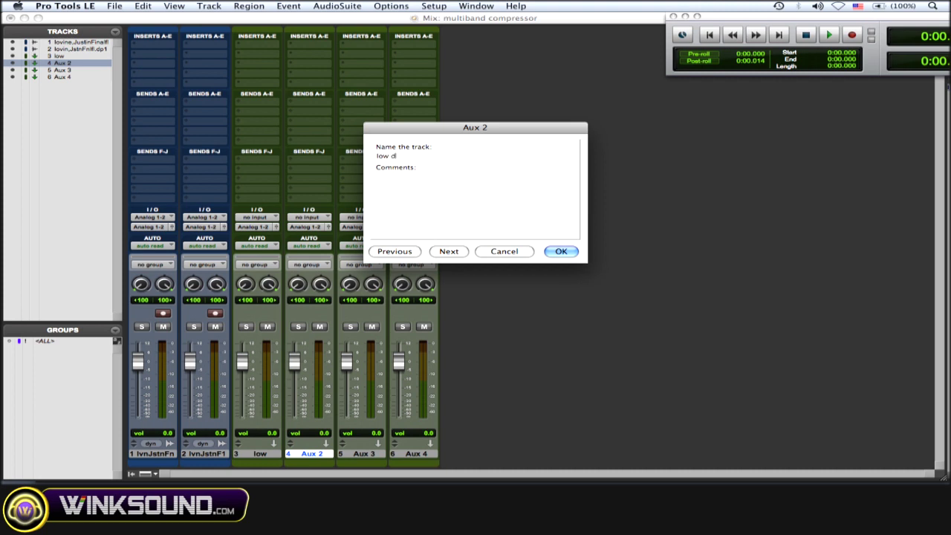
{"action": "key", "text": "BackSpace"}
{"action": "type", "text": "mid"}
{"action": "key", "text": "Return"}
Rename Aux 3 to 'high mid' and Aux 4 to 'high'.
{"action": "double_click", "coordinate": [353, 456]}
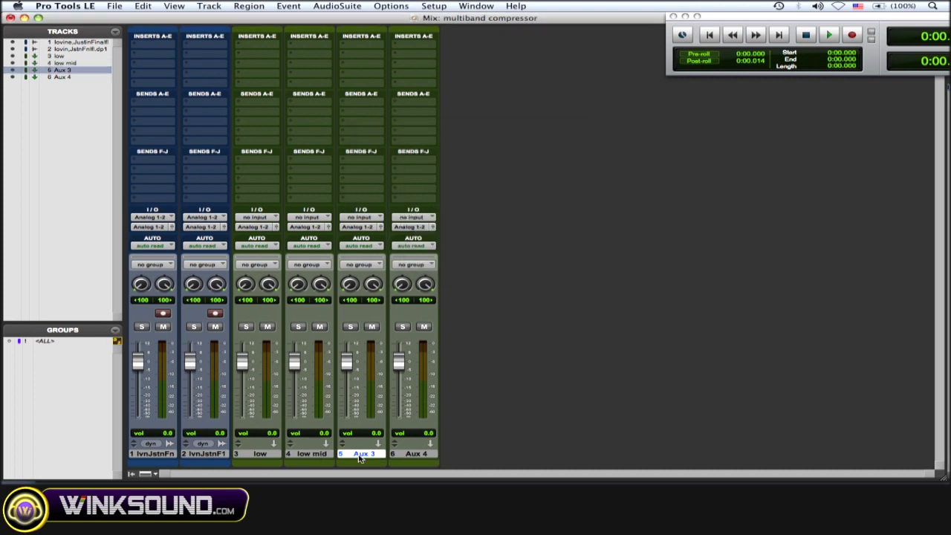
{"action": "key", "text": "BackSpace"}
{"action": "type", "text": "high mid"}
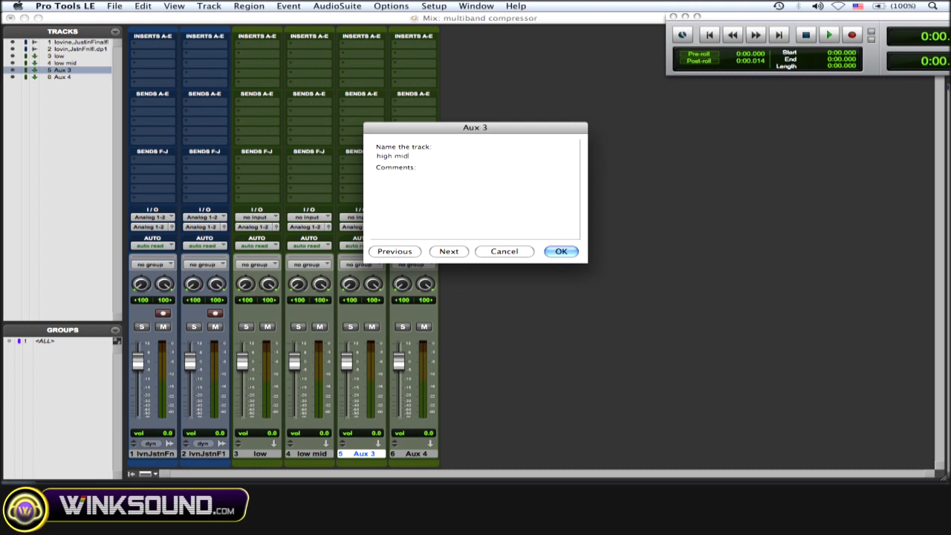
{"action": "key", "text": "Return"}
{"action": "left_click", "coordinate": [413, 454]}
{"action": "double_click", "coordinate": [413, 456]}
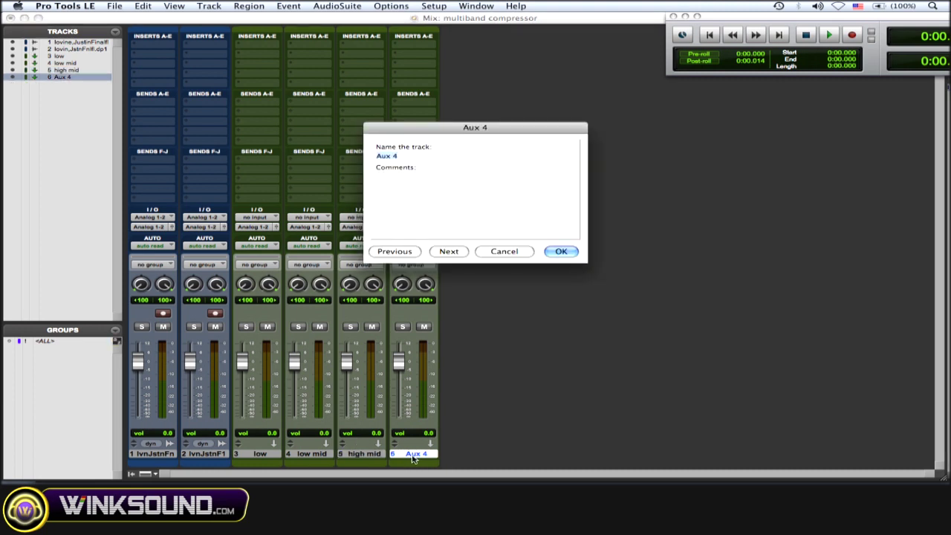
{"action": "key", "text": "BackSpace"}
{"action": "type", "text": "high"}
{"action": "key", "text": "Return"}
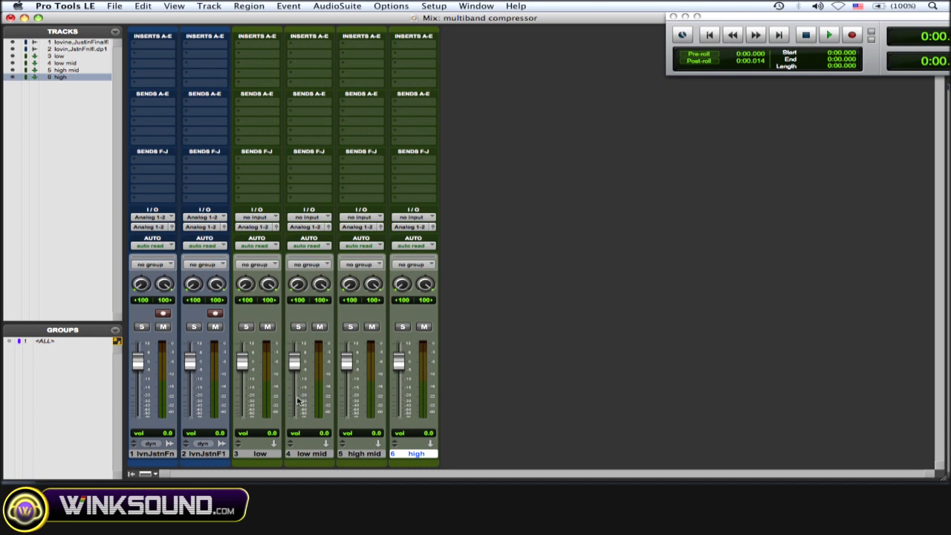
Route the second audio track's output to Bus 1-2.
{"action": "left_click", "coordinate": [206, 454]}
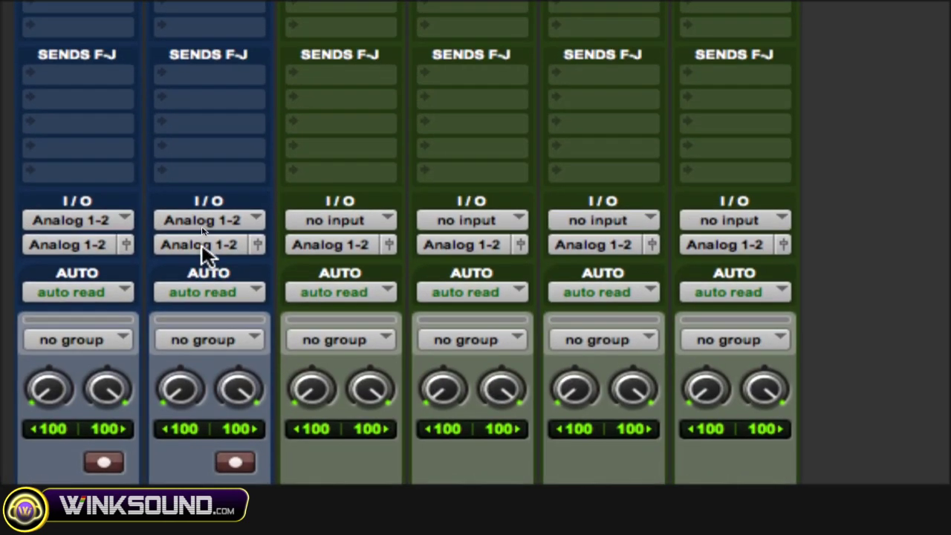
{"action": "left_click", "coordinate": [197, 146]}
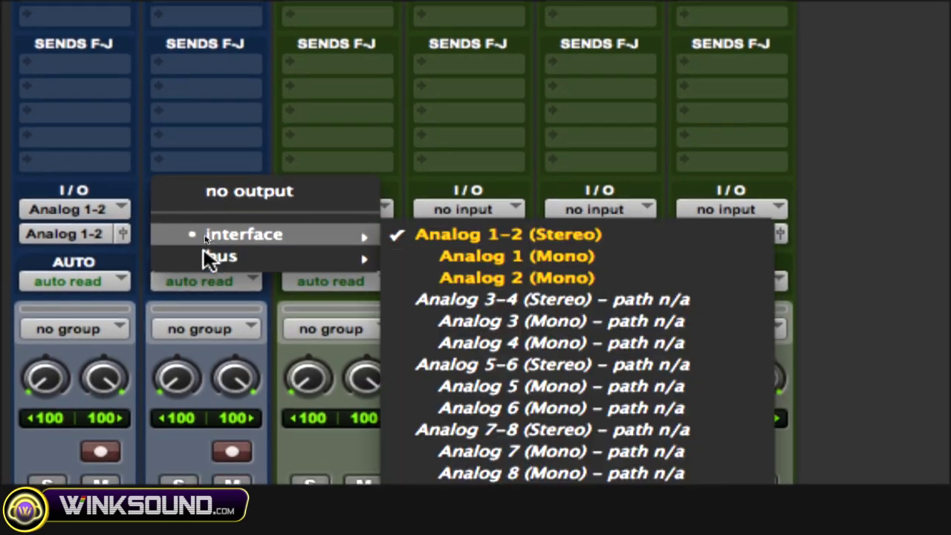
{"action": "mouse_move", "coordinate": [214, 268]}
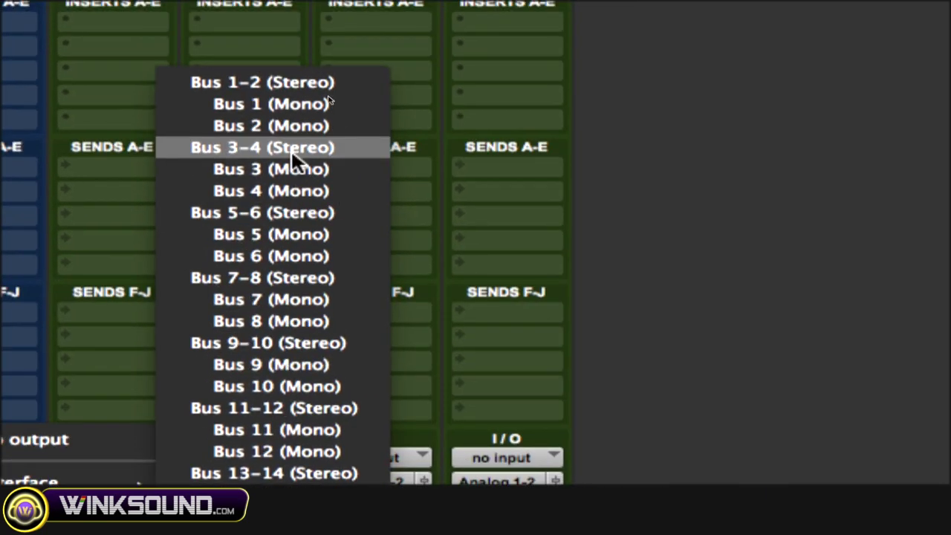
{"action": "left_click", "coordinate": [294, 133]}
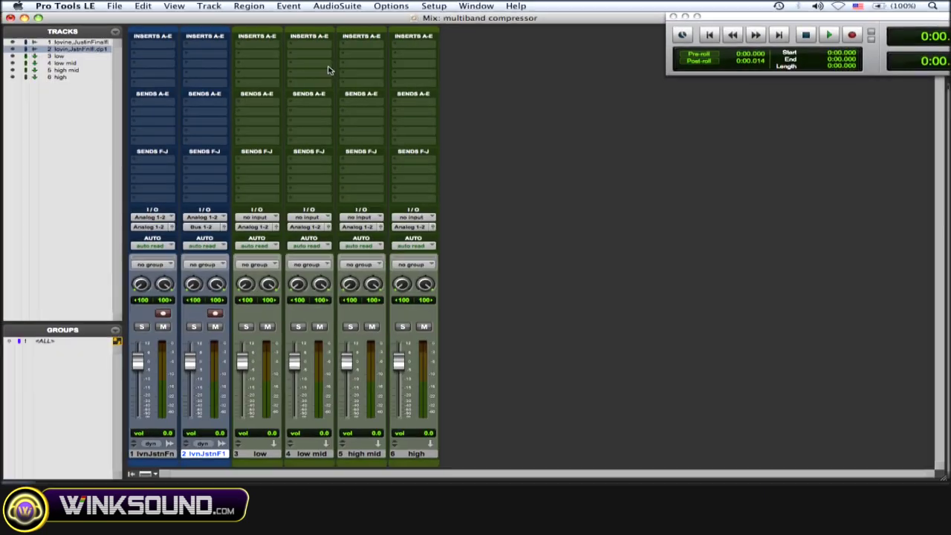
Set the input of the low, low mid, high mid and high tracks to Bus 1-2.
{"action": "left_click", "coordinate": [260, 454]}
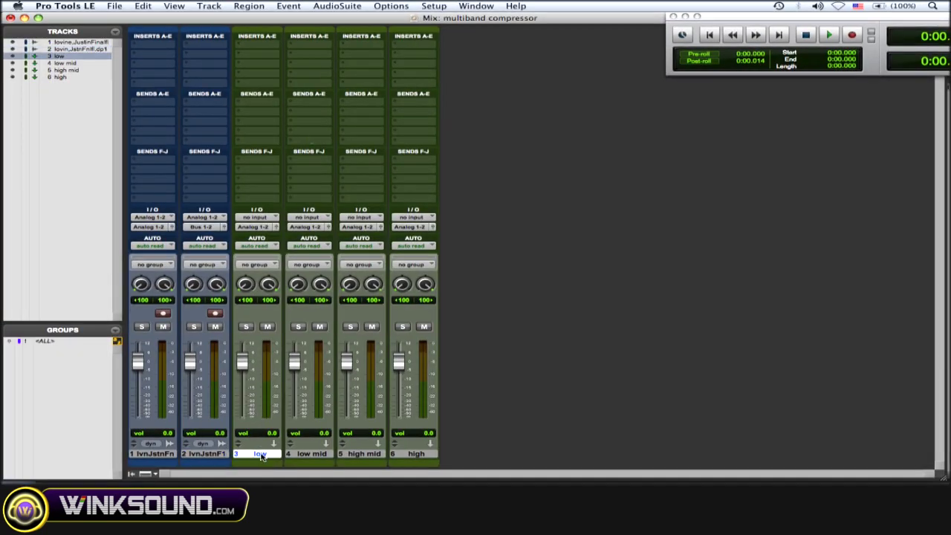
{"action": "left_click", "coordinate": [429, 454], "text": "shift"}
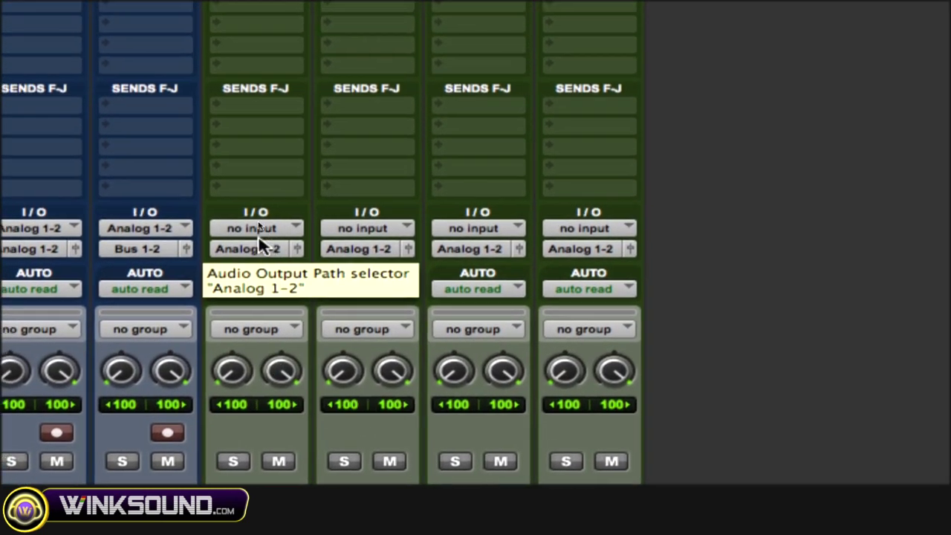
{"action": "left_click", "coordinate": [252, 167]}
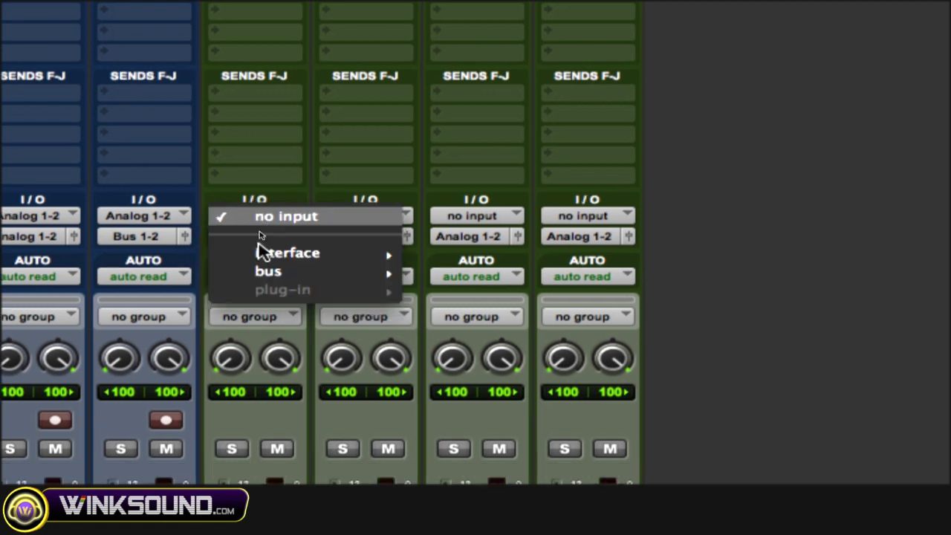
{"action": "mouse_move", "coordinate": [274, 291]}
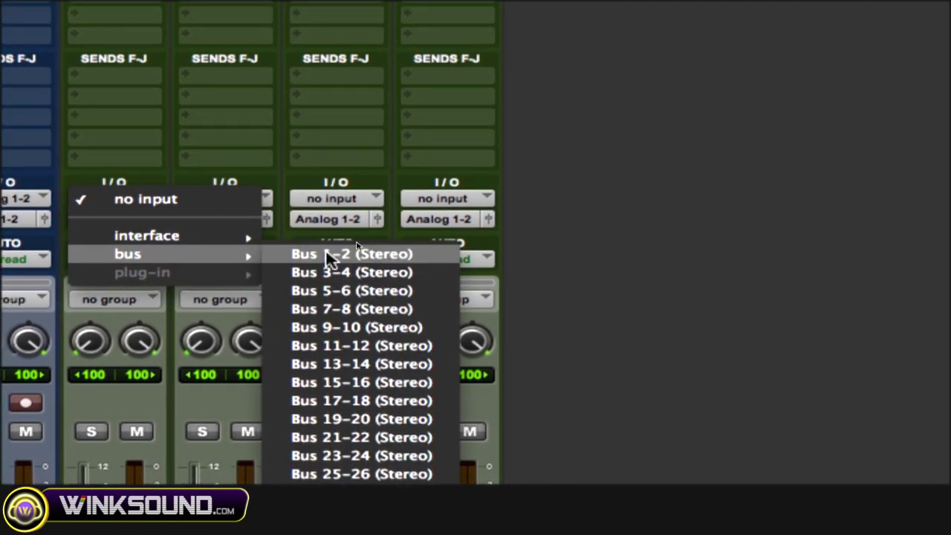
{"action": "left_click", "coordinate": [454, 258], "text": "alt+shift"}
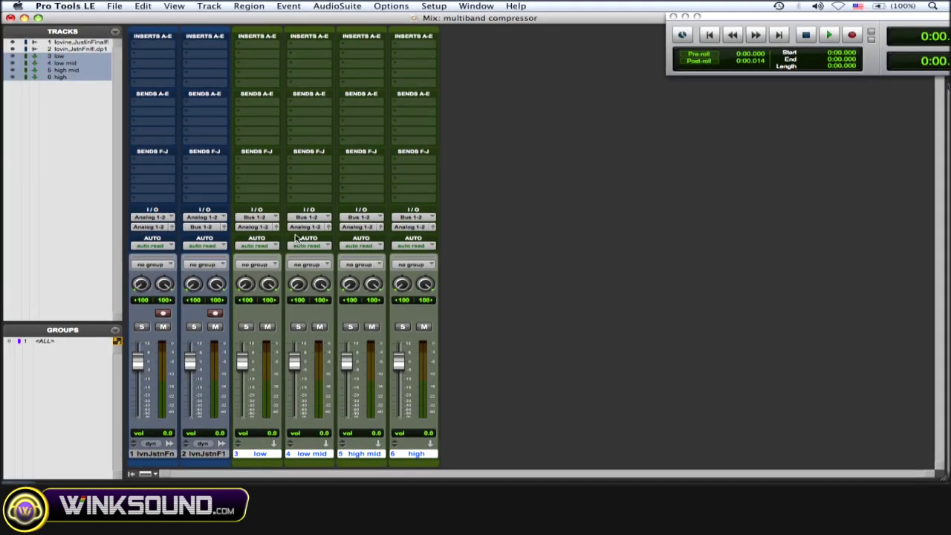
Insert the multichannel EQ 3 7-Band plug-in on all four band tracks.
{"action": "left_click", "coordinate": [251, 46]}
{"action": "mouse_move", "coordinate": [297, 62]}
{"action": "mouse_move", "coordinate": [421, 65]}
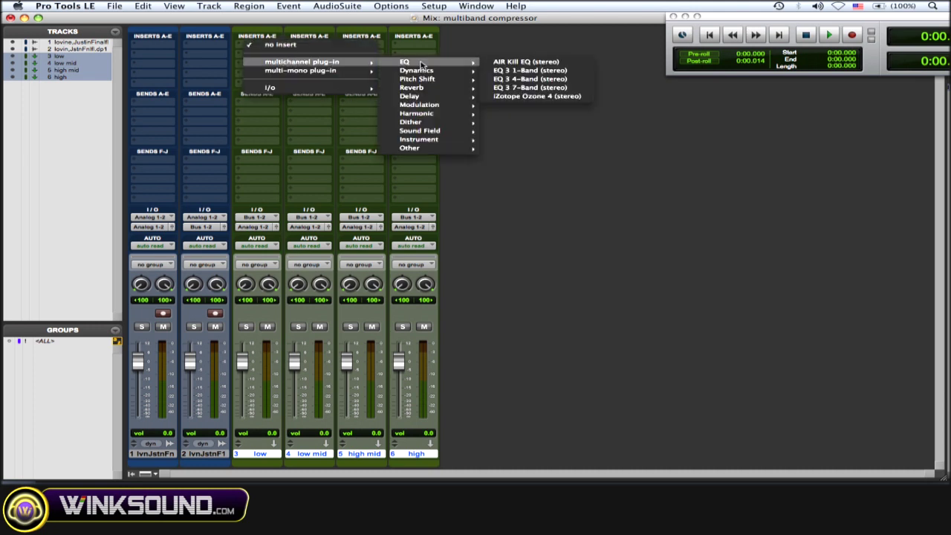
{"action": "left_click", "coordinate": [531, 88]}
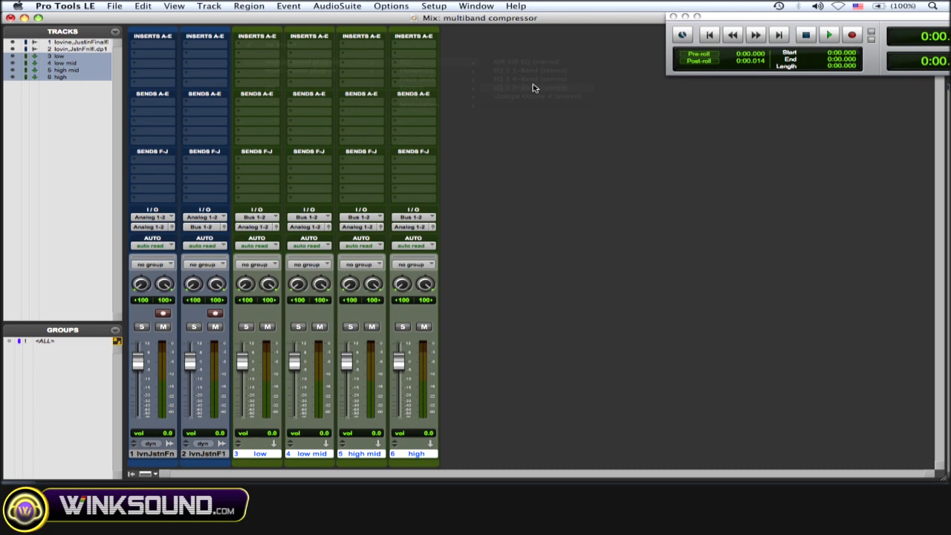
On the low track's EQ, enable a 24 dB/oct low-pass at 120 Hz.
{"action": "left_click_drag", "start_coordinate": [488, 90], "coordinate": [357, 68]}
{"action": "left_click", "coordinate": [473, 192]}
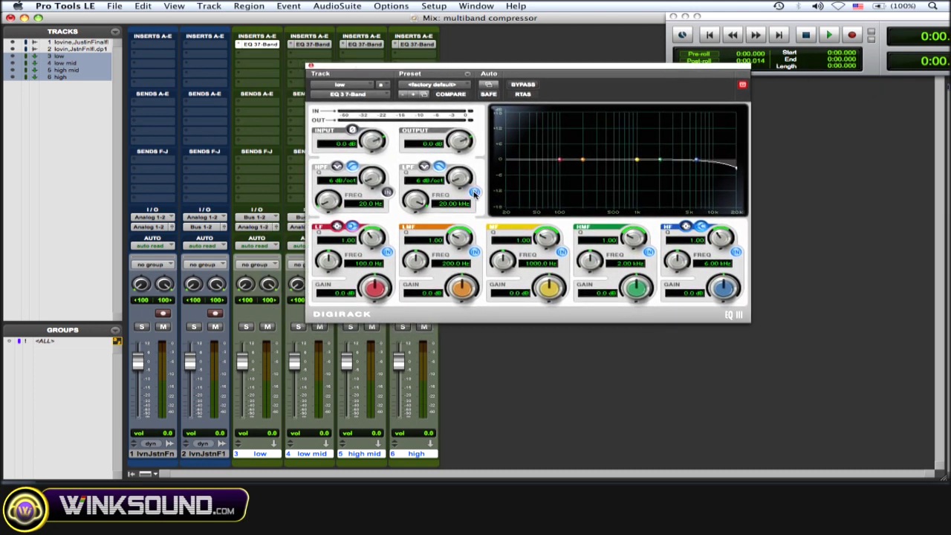
{"action": "left_click_drag", "start_coordinate": [454, 173], "coordinate": [459, 102]}
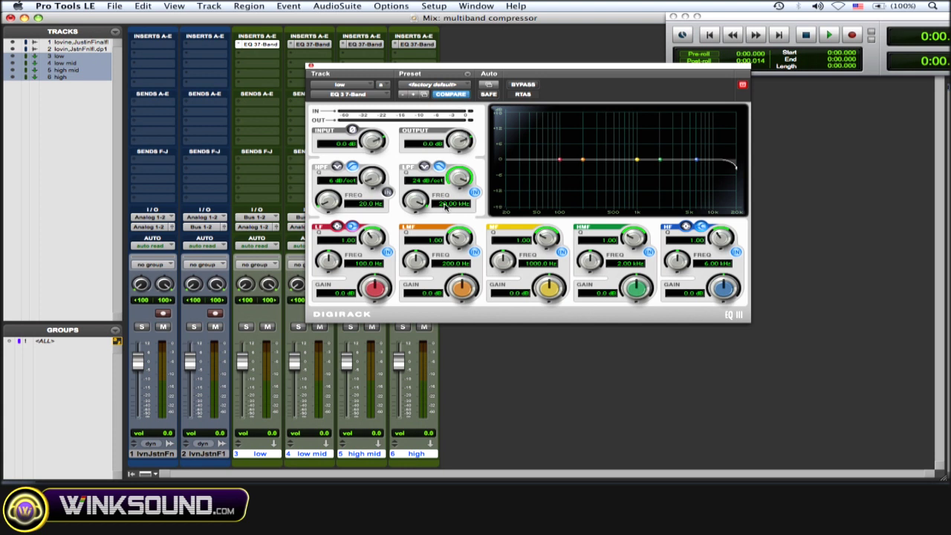
{"action": "left_click", "coordinate": [451, 204]}
{"action": "key", "text": "Return"}
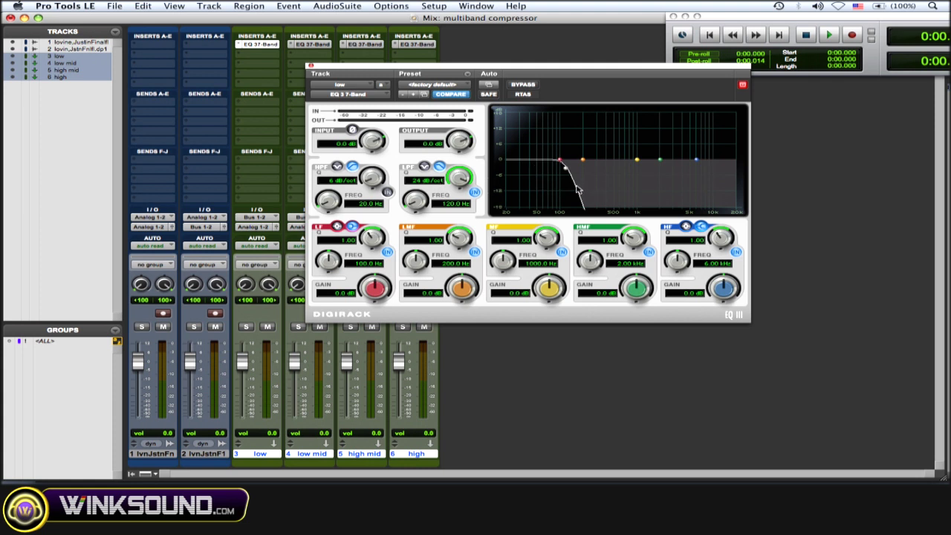
{"action": "left_click", "coordinate": [311, 66]}
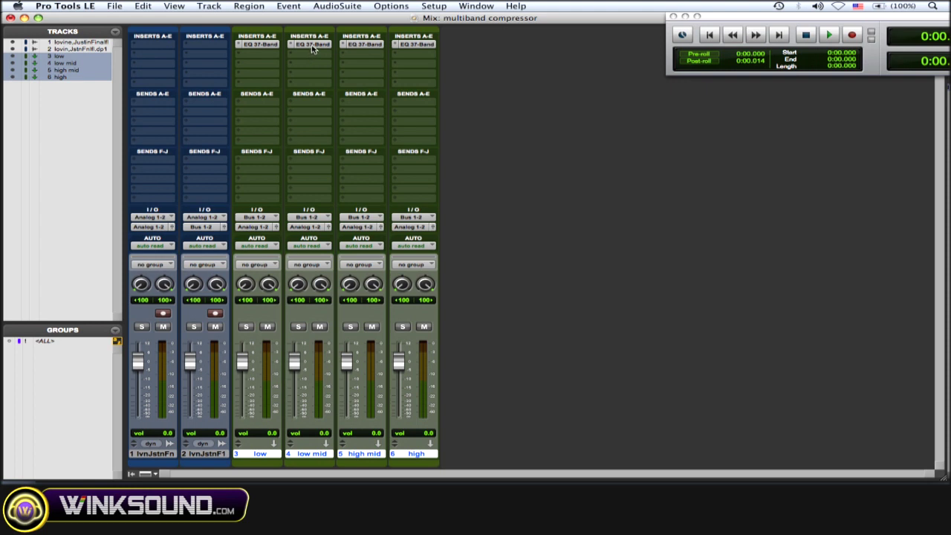
On the low mid EQ, enable the high- and low-pass filters with 24 dB/oct slopes.
{"action": "left_click", "coordinate": [313, 45]}
{"action": "left_click_drag", "start_coordinate": [410, 67], "coordinate": [372, 73]}
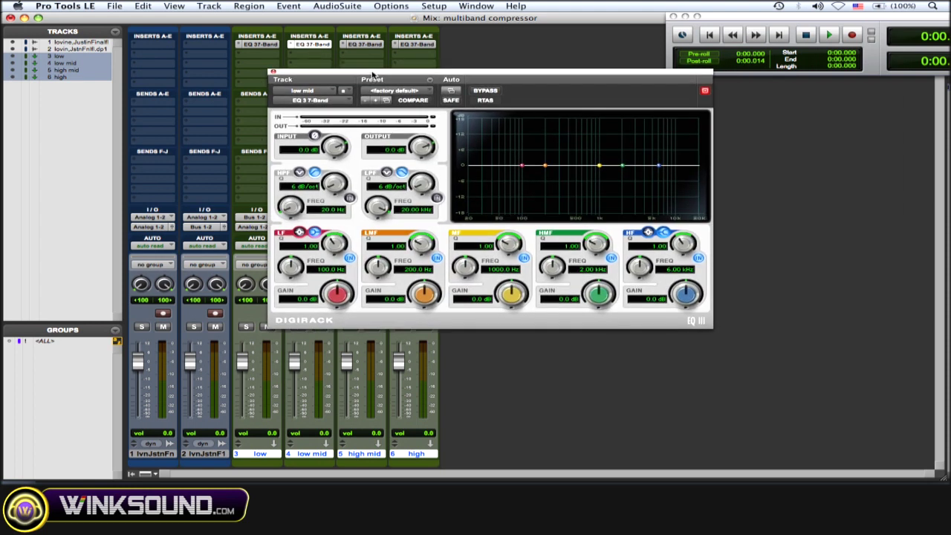
{"action": "left_click", "coordinate": [437, 196]}
{"action": "left_click", "coordinate": [349, 198]}
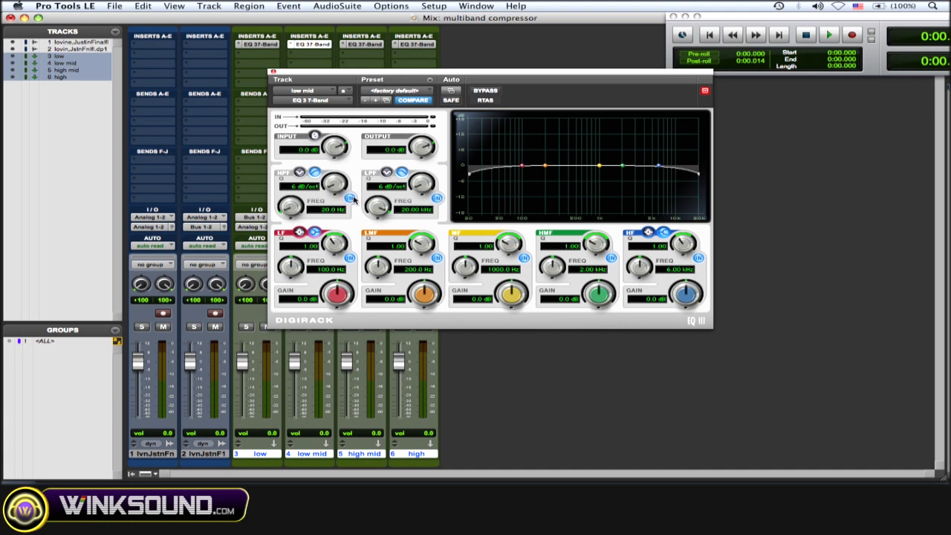
{"action": "left_click_drag", "start_coordinate": [335, 184], "coordinate": [331, 110]}
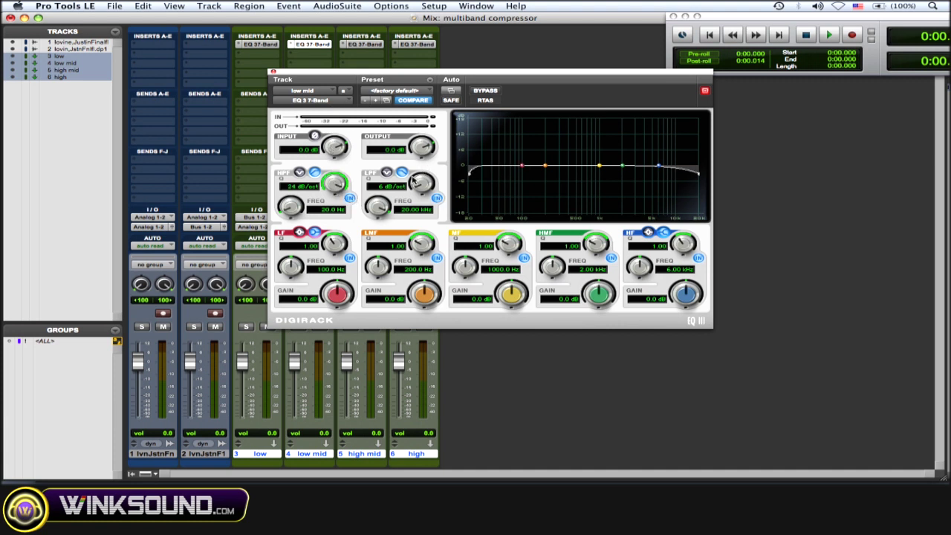
{"action": "left_click_drag", "start_coordinate": [412, 180], "coordinate": [412, 160]}
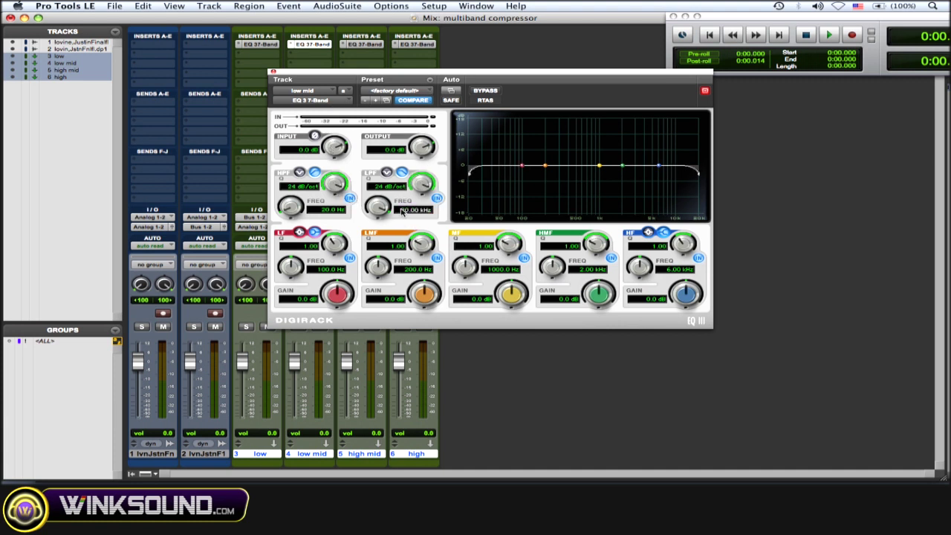
Set the low mid low-pass cutoff to 1.5 kHz and the high-pass to 120 Hz.
{"action": "left_click", "coordinate": [414, 209]}
{"action": "type", "text": "1.5k"}
{"action": "key", "text": "Return"}
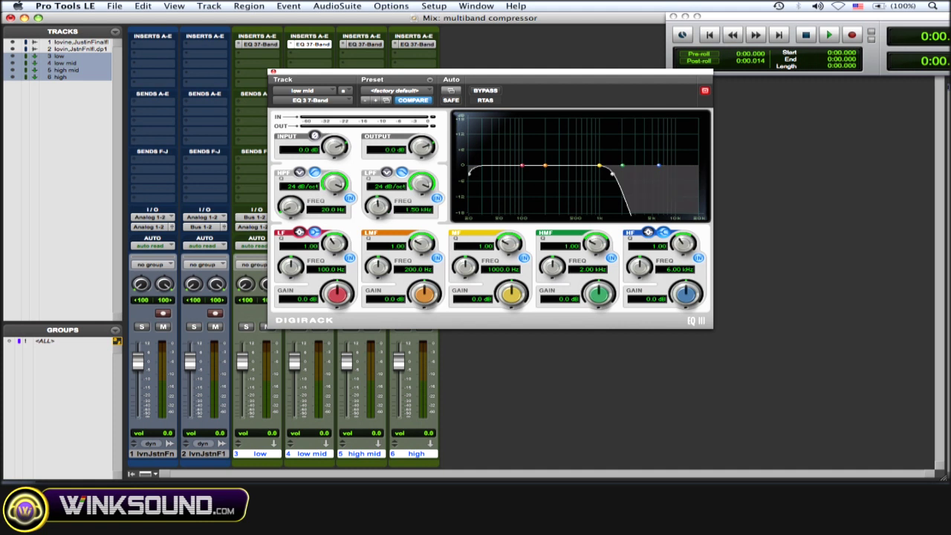
{"action": "left_click", "coordinate": [326, 210]}
{"action": "type", "text": "120Hz"}
{"action": "key", "text": "Return"}
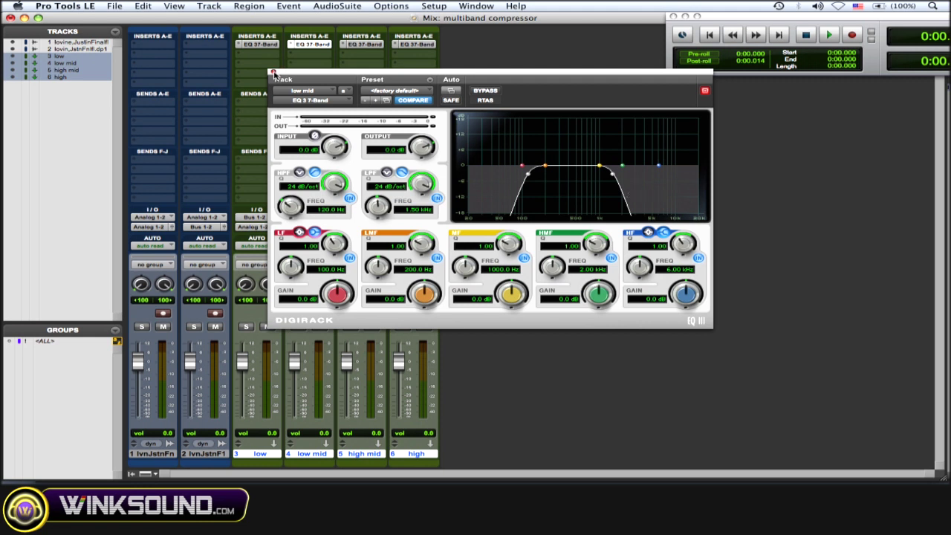
On the high mid EQ, enable the high- and low-pass filters at 24 dB/oct.
{"action": "left_click", "coordinate": [272, 72]}
{"action": "left_click", "coordinate": [366, 43]}
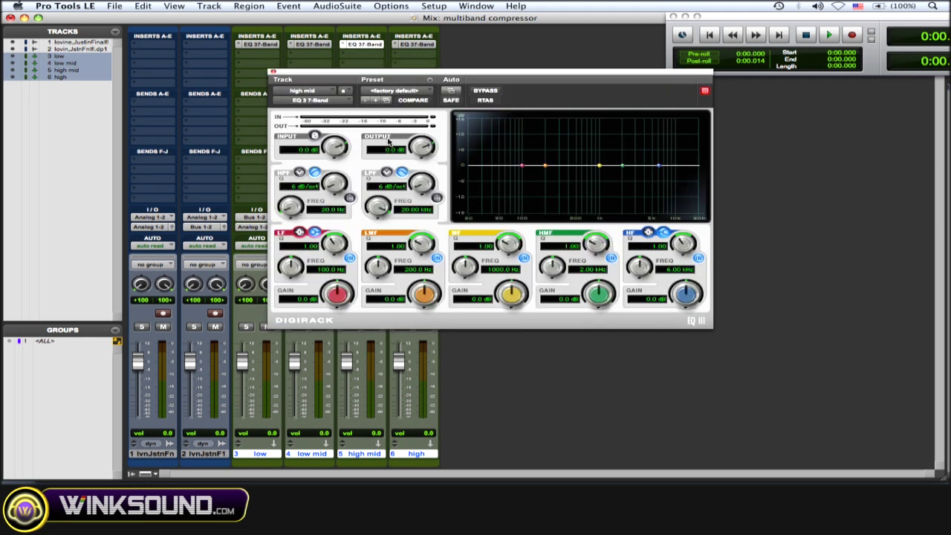
{"action": "left_click", "coordinate": [437, 198]}
{"action": "left_click", "coordinate": [350, 197]}
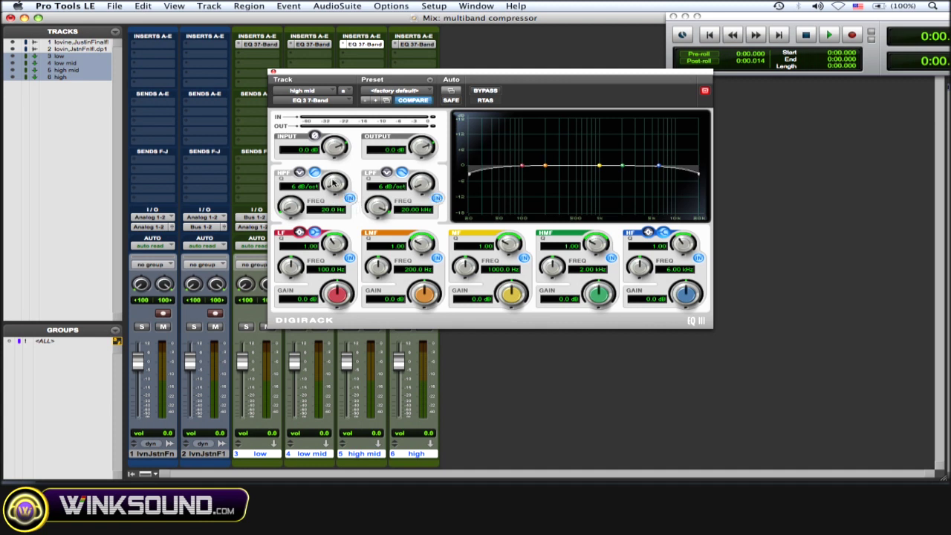
{"action": "left_click_drag", "start_coordinate": [332, 185], "coordinate": [333, 176]}
{"action": "left_click_drag", "start_coordinate": [416, 191], "coordinate": [418, 180]}
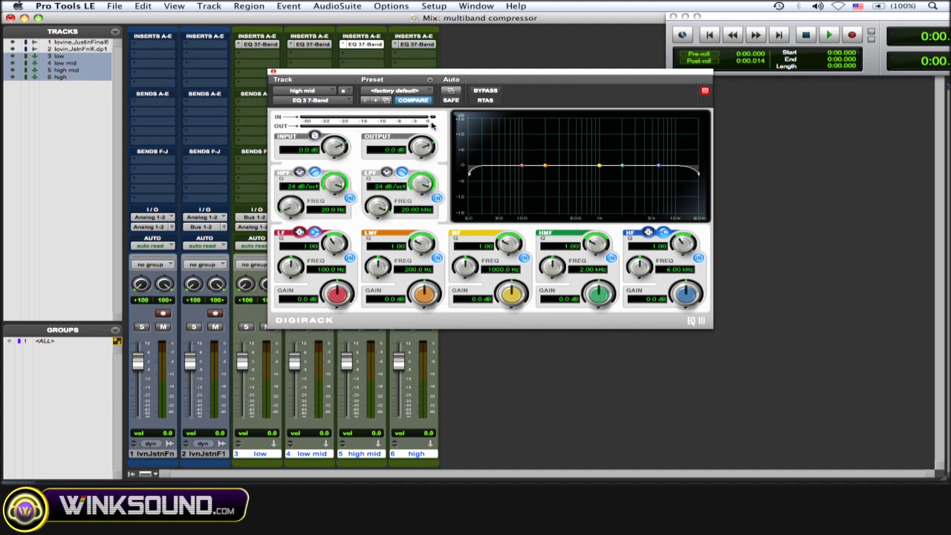
Set the high mid low-pass cutoff to 5 kHz and the high-pass to 1.5 kHz.
{"action": "left_click", "coordinate": [415, 210]}
{"action": "key", "text": "BackSpace"}
{"action": "type", "text": "5k"}
{"action": "key", "text": "Return"}
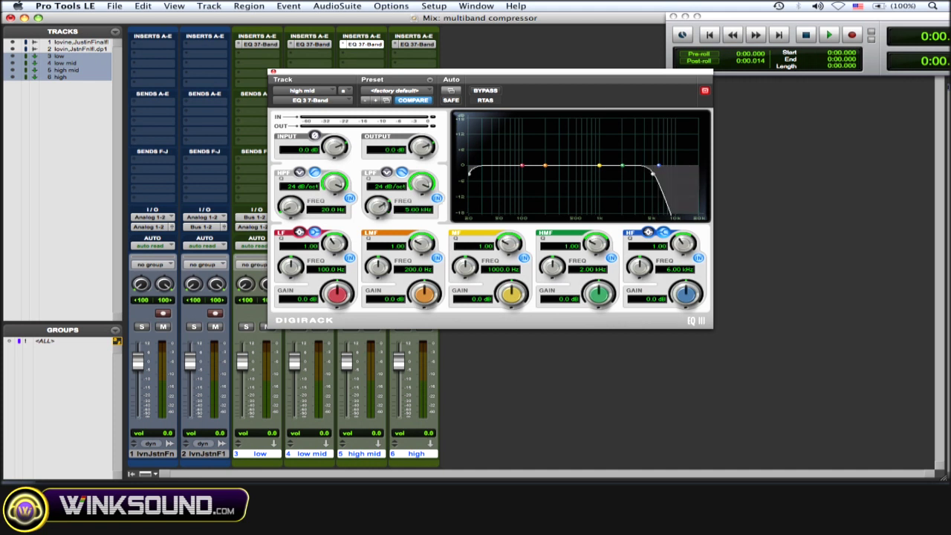
{"action": "left_click", "coordinate": [325, 209]}
{"action": "type", "text": "1.5kHz"}
{"action": "key", "text": "Return"}
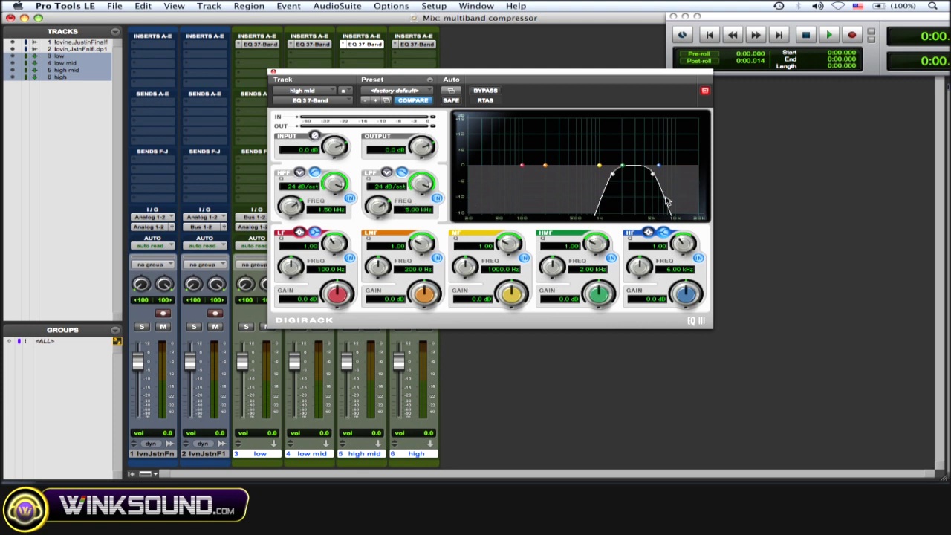
Enable the high track's EQ high-pass at 24 dB/oct with a 5 kHz cutoff.
{"action": "left_click", "coordinate": [273, 73]}
{"action": "left_click", "coordinate": [416, 44]}
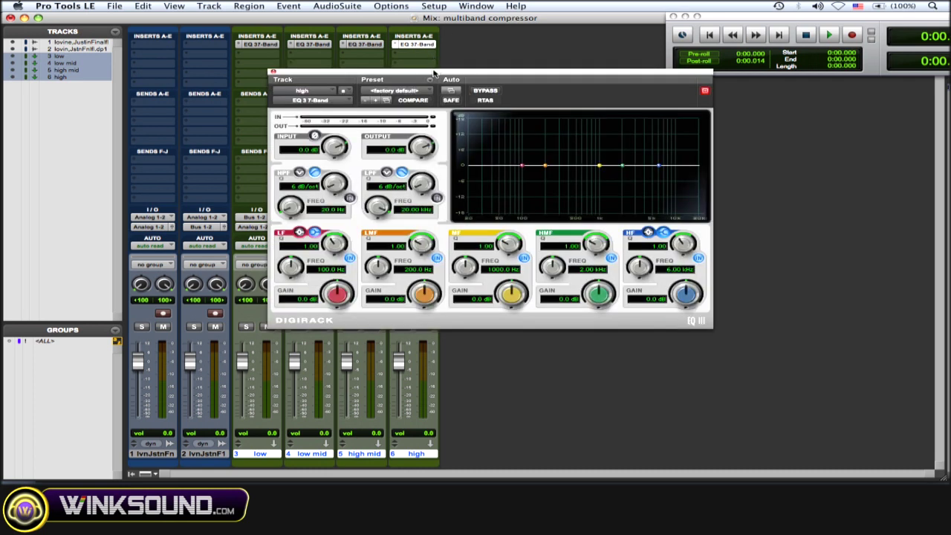
{"action": "left_click_drag", "start_coordinate": [433, 74], "coordinate": [417, 73]}
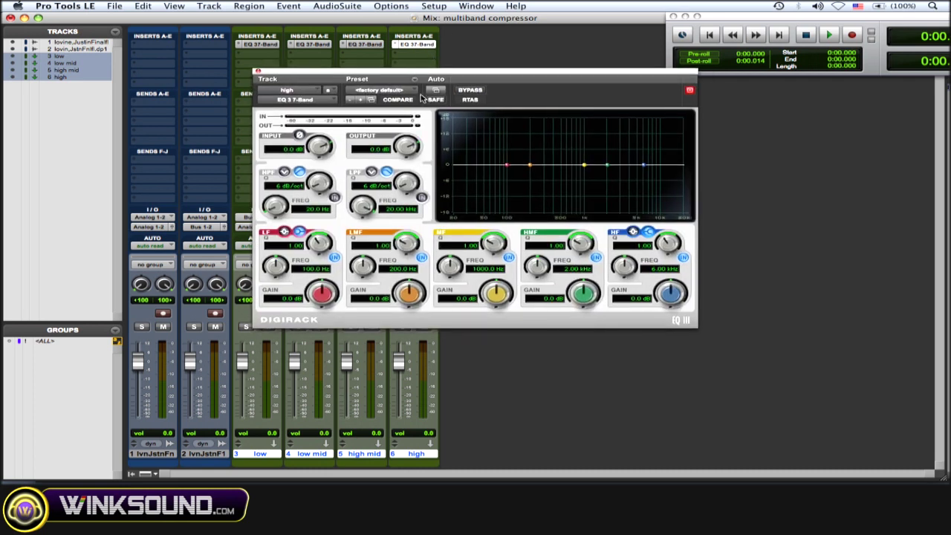
{"action": "left_click", "coordinate": [335, 197]}
{"action": "left_click_drag", "start_coordinate": [318, 183], "coordinate": [319, 174]}
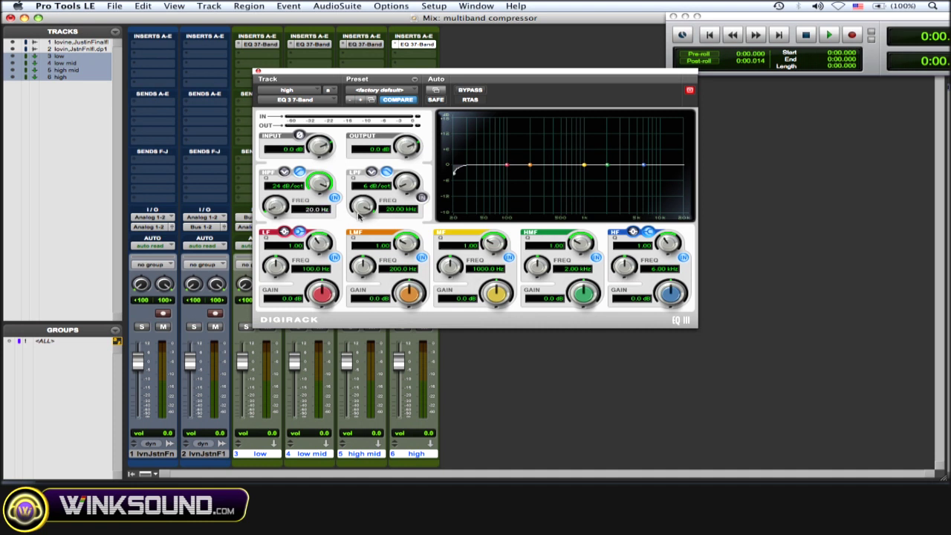
{"action": "left_click", "coordinate": [310, 209]}
{"action": "type", "text": "5k"}
{"action": "key", "text": "Return"}
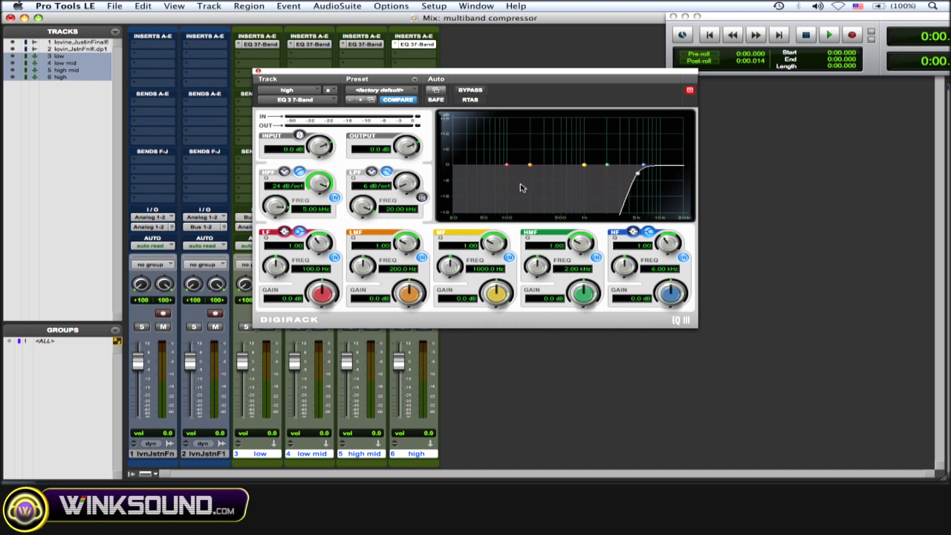
{"action": "left_click", "coordinate": [257, 72]}
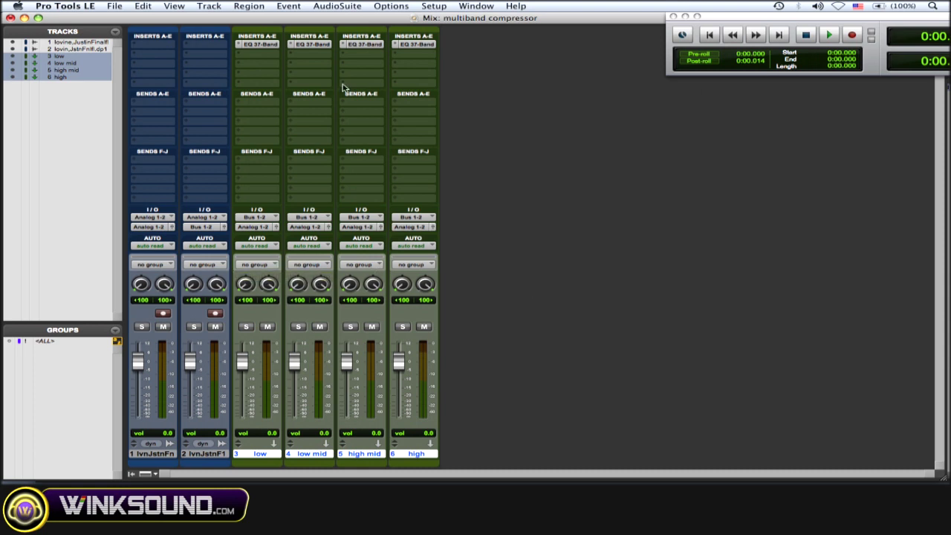
Insert Compressor/Limiter Dyn 3 in the second slot of all four band tracks, window beside the mixer.
{"action": "left_click", "coordinate": [257, 54]}
{"action": "mouse_move", "coordinate": [289, 72]}
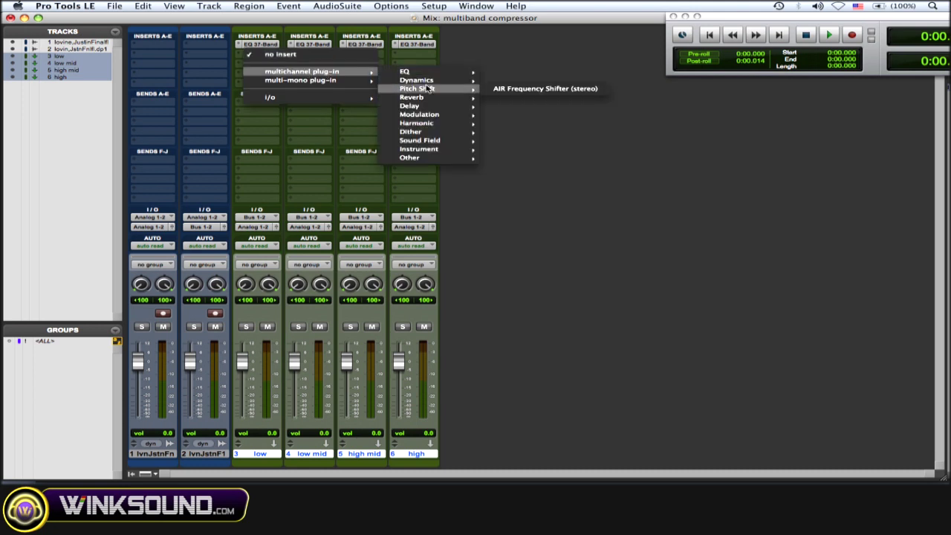
{"action": "mouse_move", "coordinate": [453, 80]}
{"action": "left_click", "coordinate": [524, 89], "text": "alt+shift"}
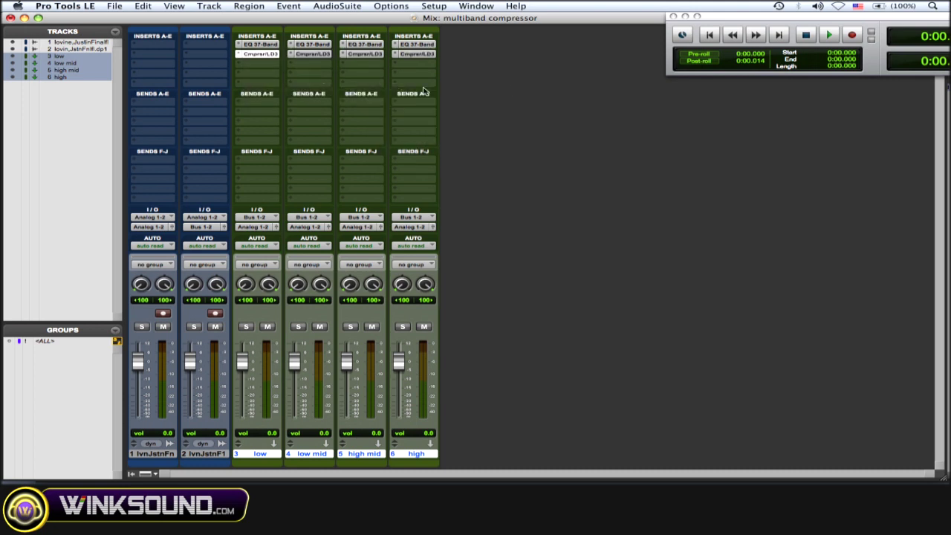
{"action": "left_click_drag", "start_coordinate": [332, 76], "coordinate": [533, 97]}
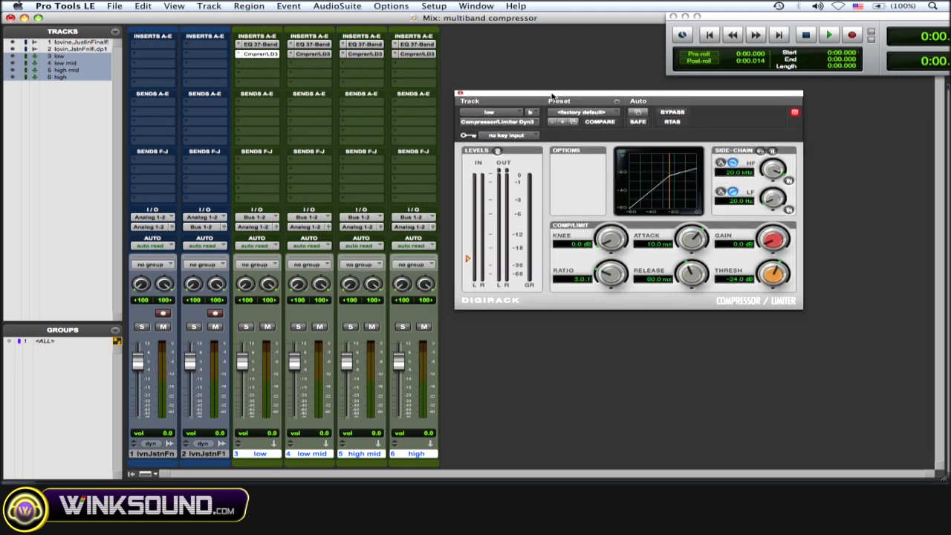
Solo track 2 and the low band, then start playback.
{"action": "left_click_drag", "start_coordinate": [552, 95], "coordinate": [546, 96]}
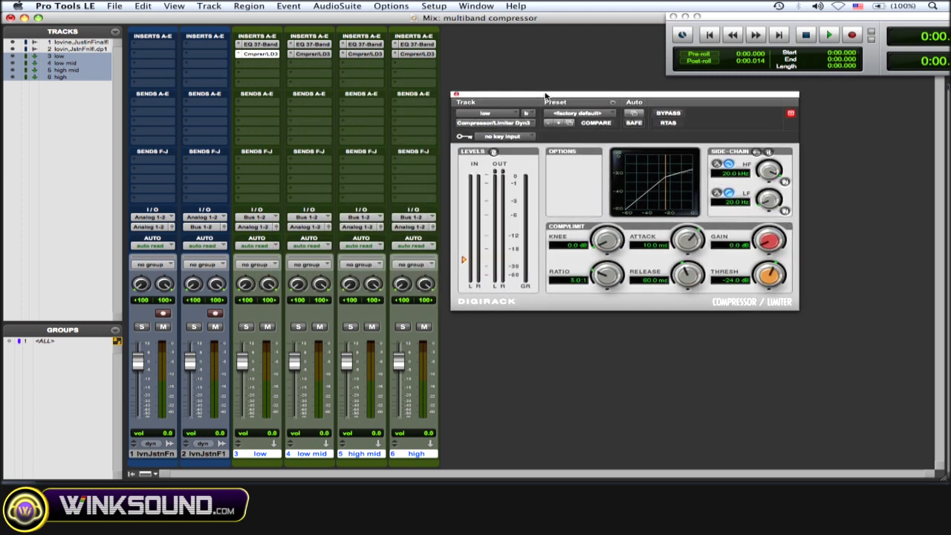
{"action": "left_click", "coordinate": [193, 327]}
{"action": "left_click", "coordinate": [245, 327]}
{"action": "key", "text": "space"}
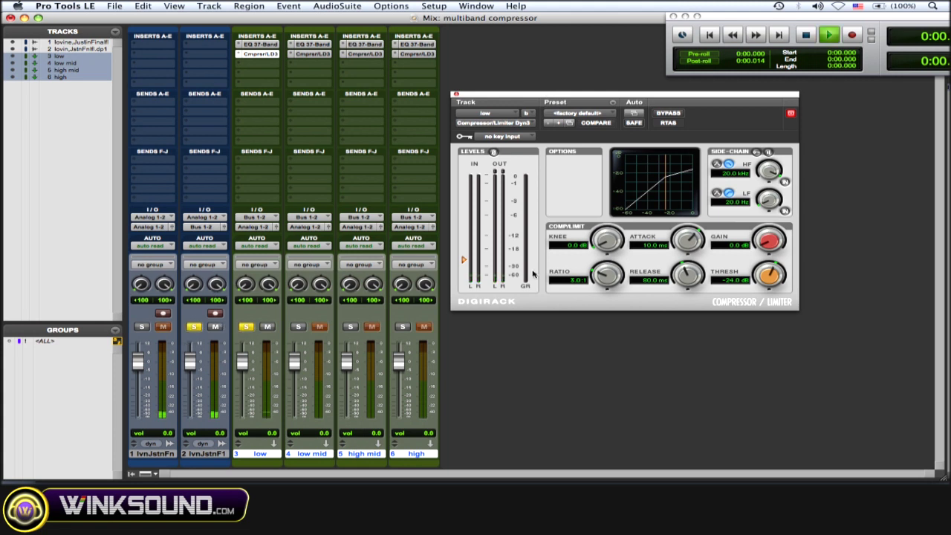
Set the low compressor's threshold to -23.4 dB and release to 74.9 ms.
{"action": "left_click_drag", "start_coordinate": [645, 95], "coordinate": [637, 97]}
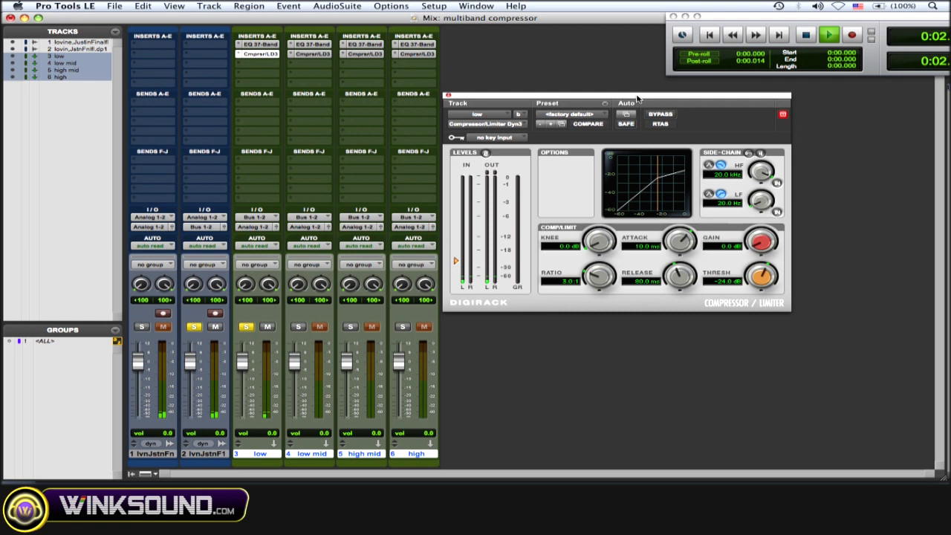
{"action": "left_click_drag", "start_coordinate": [753, 272], "coordinate": [755, 271]}
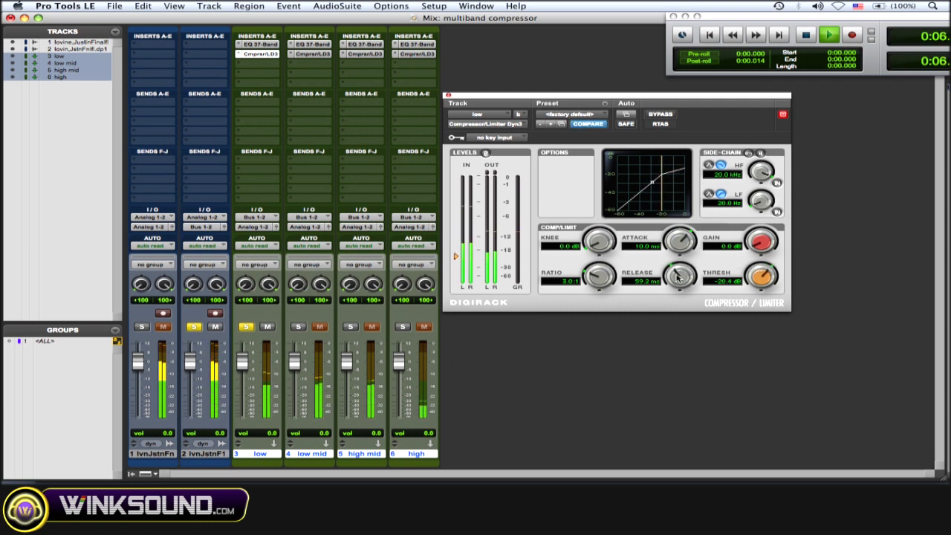
{"action": "left_click_drag", "start_coordinate": [679, 274], "coordinate": [676, 242]}
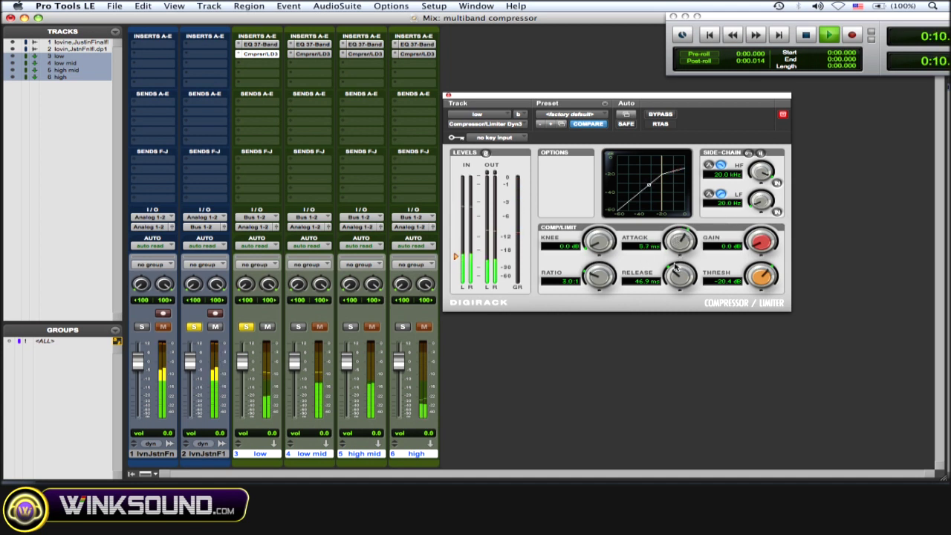
{"action": "left_click_drag", "start_coordinate": [675, 265], "coordinate": [676, 257]}
{"action": "left_click_drag", "start_coordinate": [747, 273], "coordinate": [749, 279]}
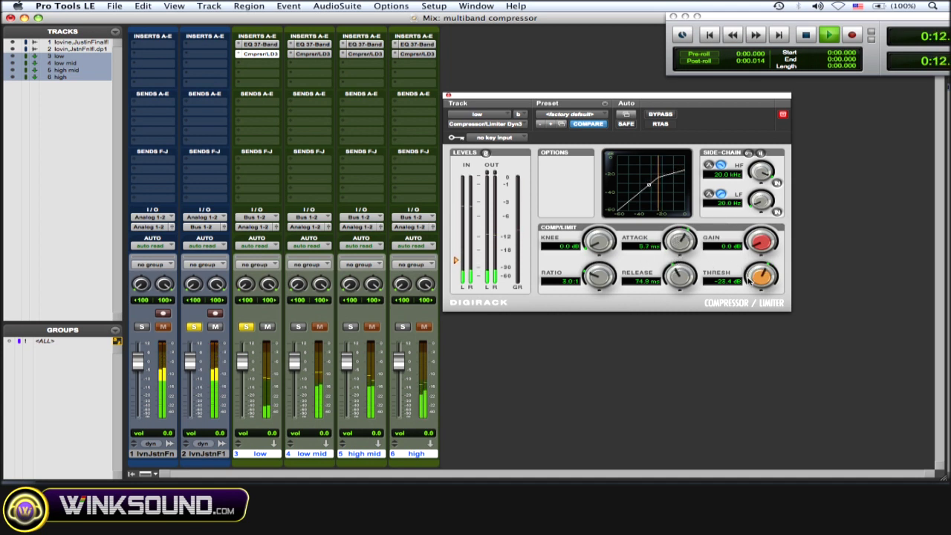
Solo the low mid band instead of low and raise its compressor threshold to -17.4 dB.
{"action": "left_click", "coordinate": [447, 95]}
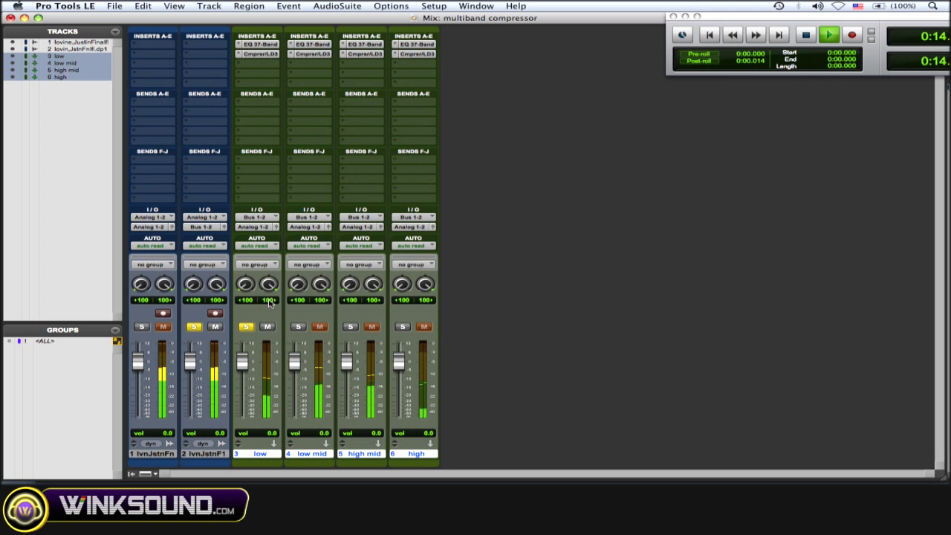
{"action": "left_click", "coordinate": [297, 327]}
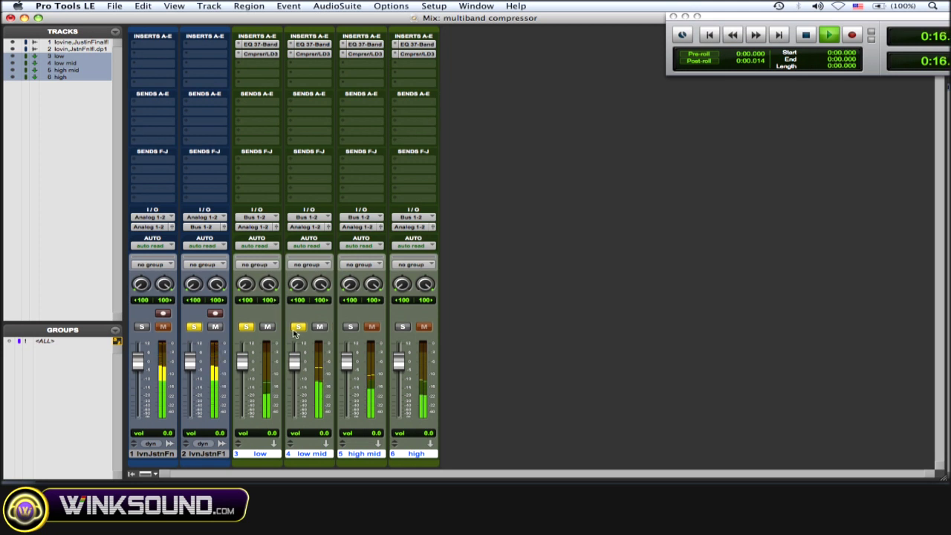
{"action": "left_click", "coordinate": [246, 327]}
{"action": "left_click", "coordinate": [312, 54]}
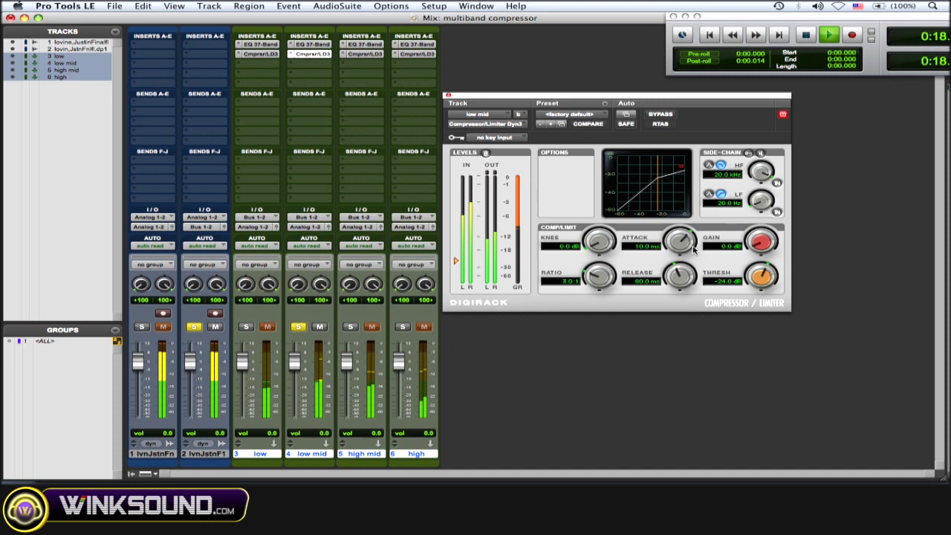
{"action": "left_click", "coordinate": [756, 265]}
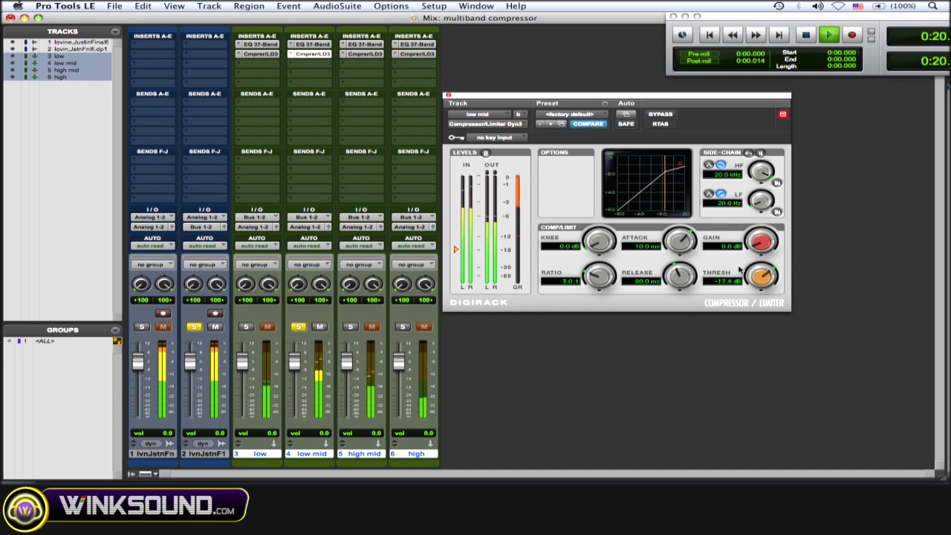
{"action": "left_click", "coordinate": [447, 95]}
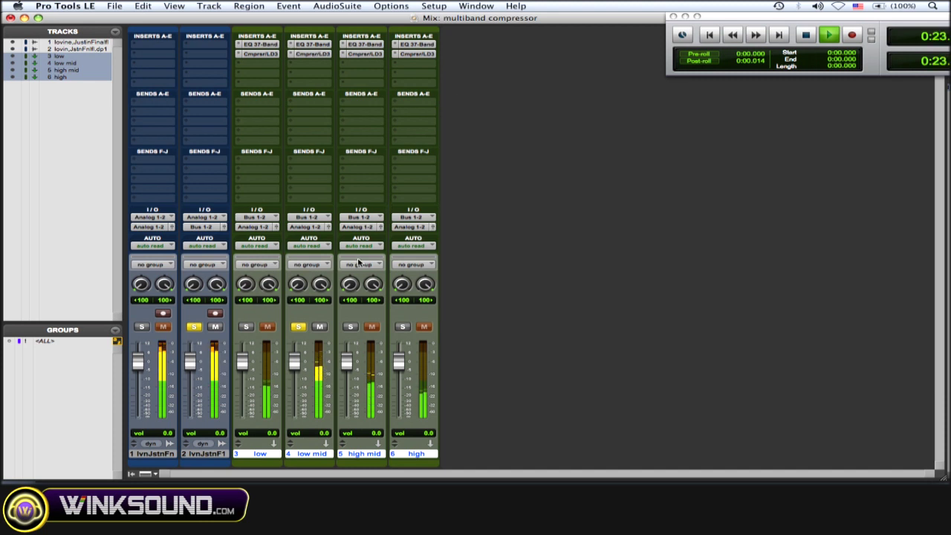
Solo the high mid band and set its compressor to -22.5 dB threshold, 4.0 ms attack, shorter release.
{"action": "left_click", "coordinate": [362, 55]}
{"action": "left_click", "coordinate": [299, 327]}
{"action": "left_click", "coordinate": [349, 327]}
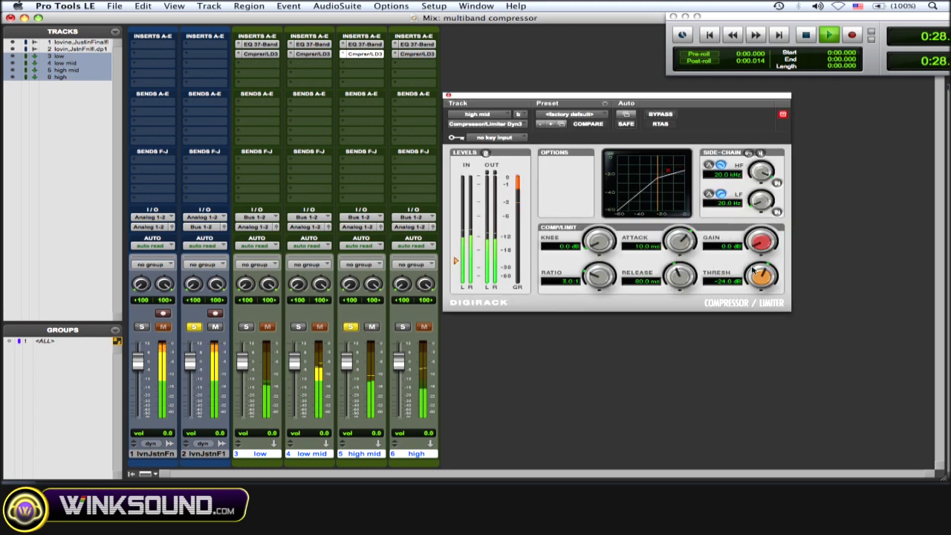
{"action": "left_click_drag", "start_coordinate": [753, 270], "coordinate": [759, 256]}
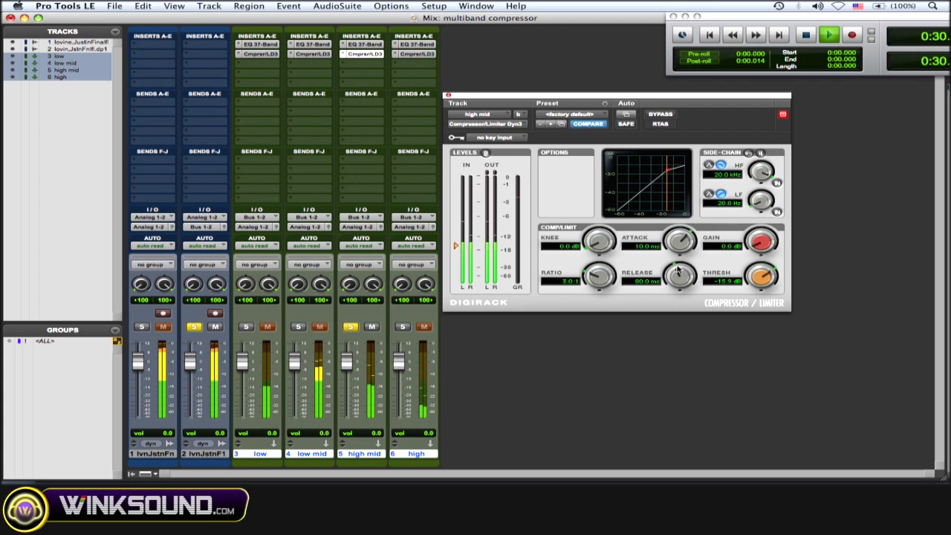
{"action": "left_click_drag", "start_coordinate": [677, 269], "coordinate": [670, 280]}
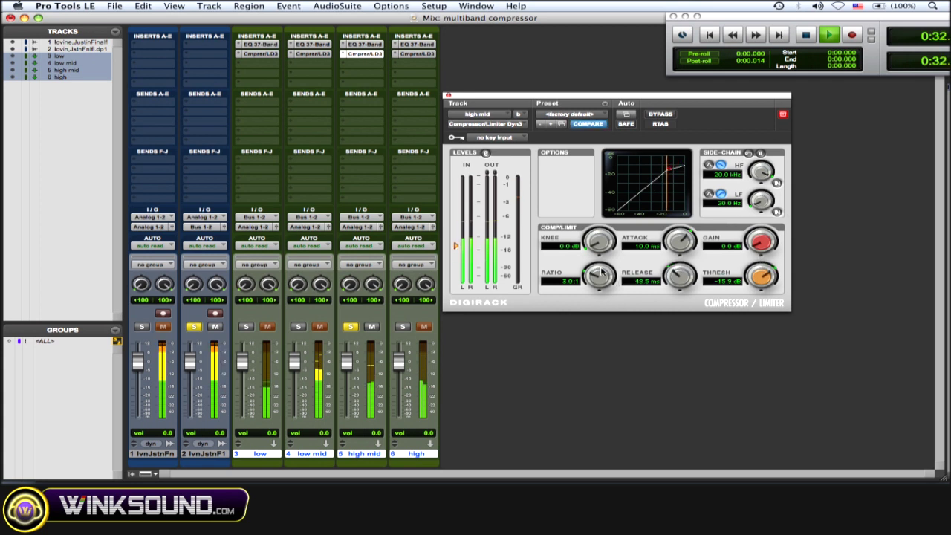
{"action": "left_click_drag", "start_coordinate": [765, 272], "coordinate": [759, 282]}
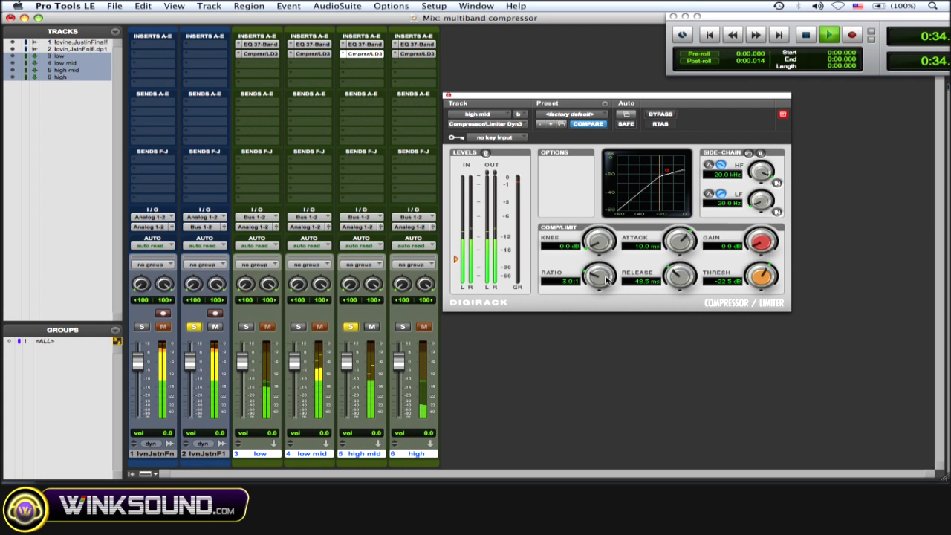
{"action": "left_click_drag", "start_coordinate": [674, 272], "coordinate": [664, 279]}
{"action": "left_click_drag", "start_coordinate": [672, 239], "coordinate": [669, 247]}
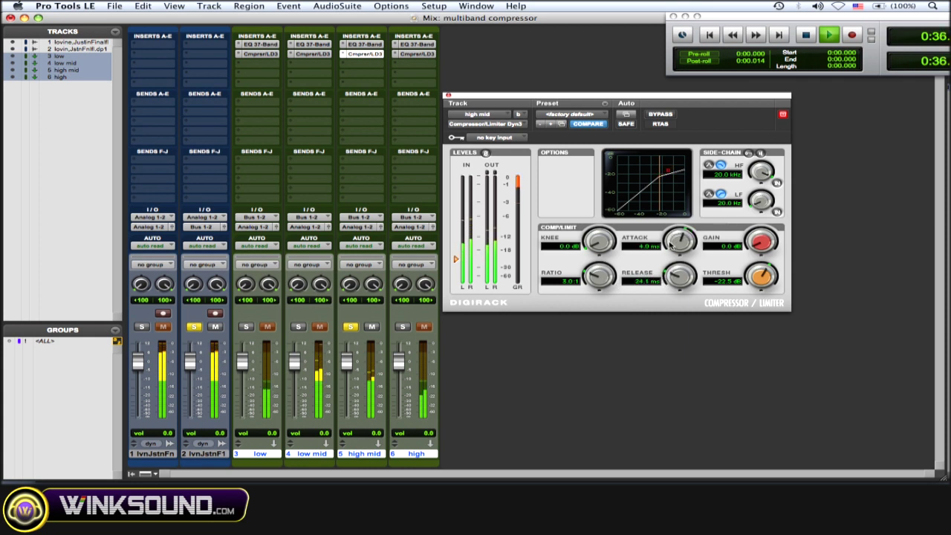
{"action": "left_click", "coordinate": [448, 95]}
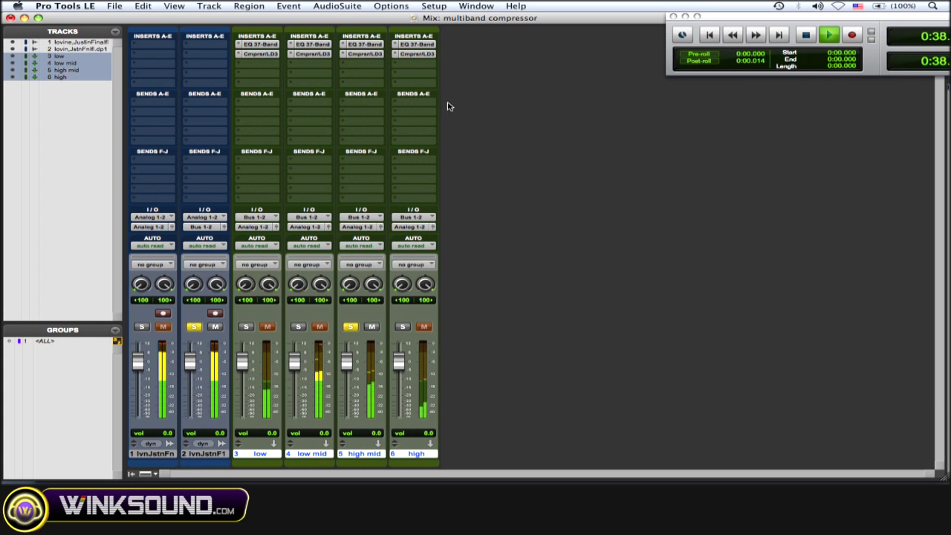
Solo the high band and set its compressor to -28.5 dB threshold, 22.5 ms release, 4.9:1 ratio.
{"action": "left_click", "coordinate": [350, 327]}
{"action": "left_click", "coordinate": [405, 327]}
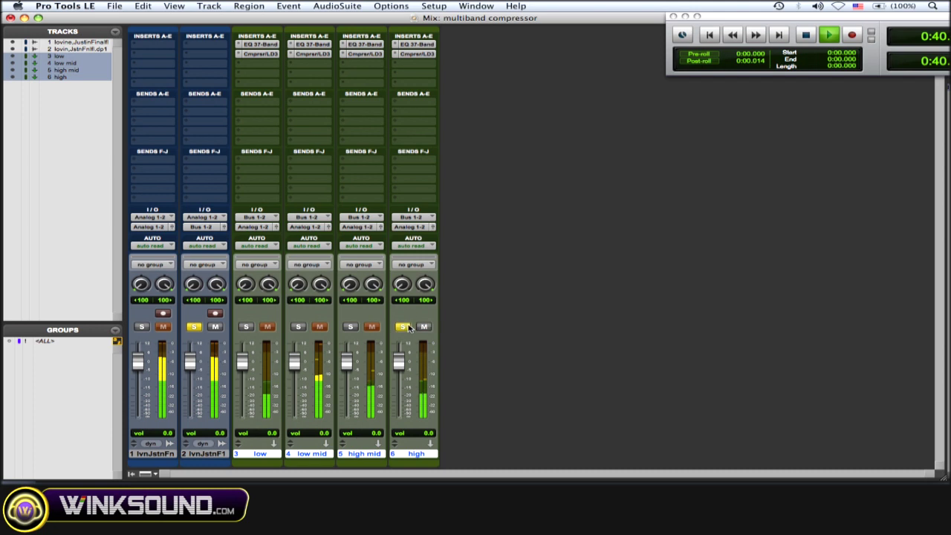
{"action": "left_click", "coordinate": [416, 53]}
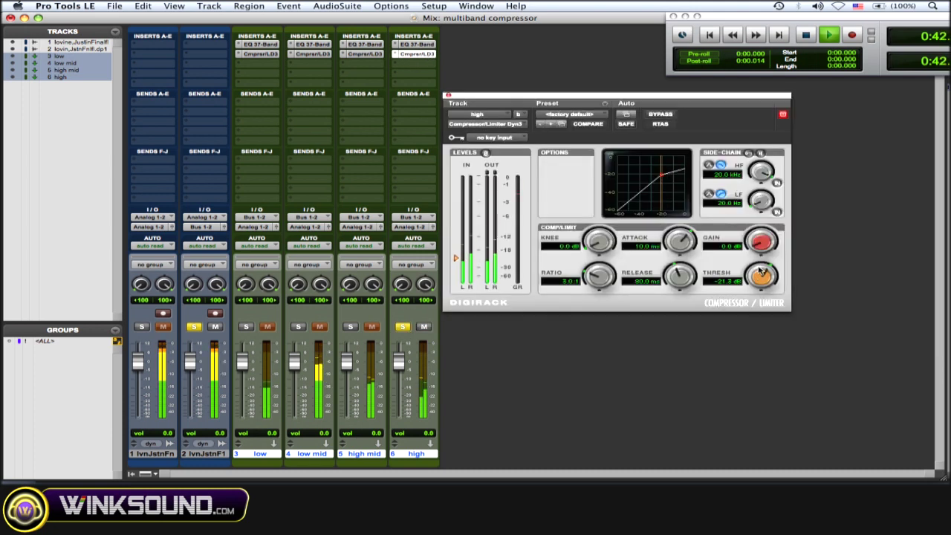
{"action": "left_click_drag", "start_coordinate": [761, 273], "coordinate": [760, 286]}
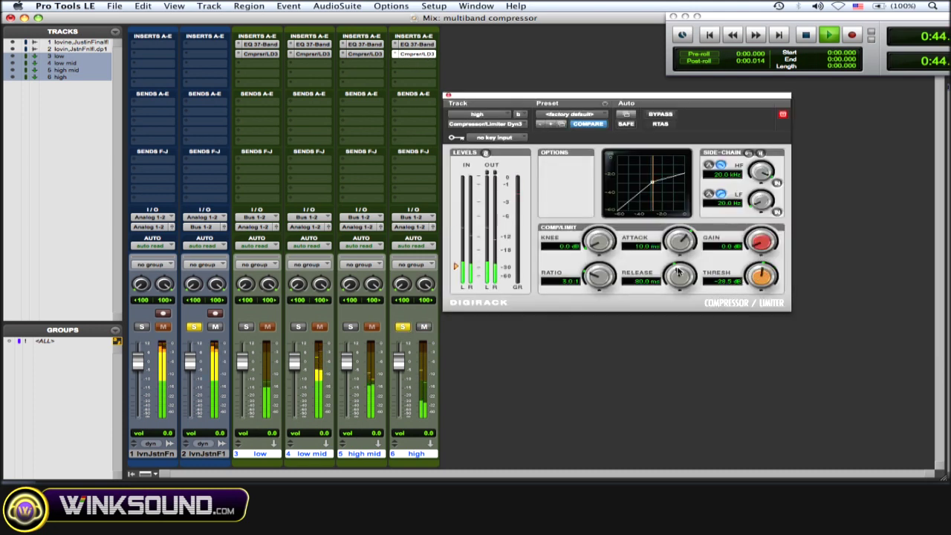
{"action": "left_click_drag", "start_coordinate": [677, 273], "coordinate": [671, 292]}
{"action": "left_click_drag", "start_coordinate": [590, 272], "coordinate": [591, 261]}
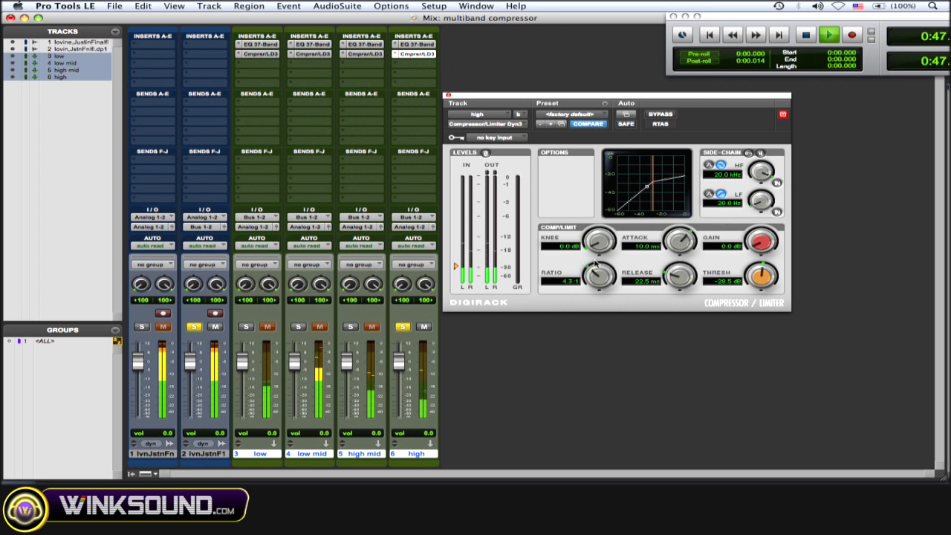
{"action": "left_click", "coordinate": [448, 95]}
Stop playback and solo track 2 together with the low, low mid, high mid and high bands.
{"action": "key", "text": "space"}
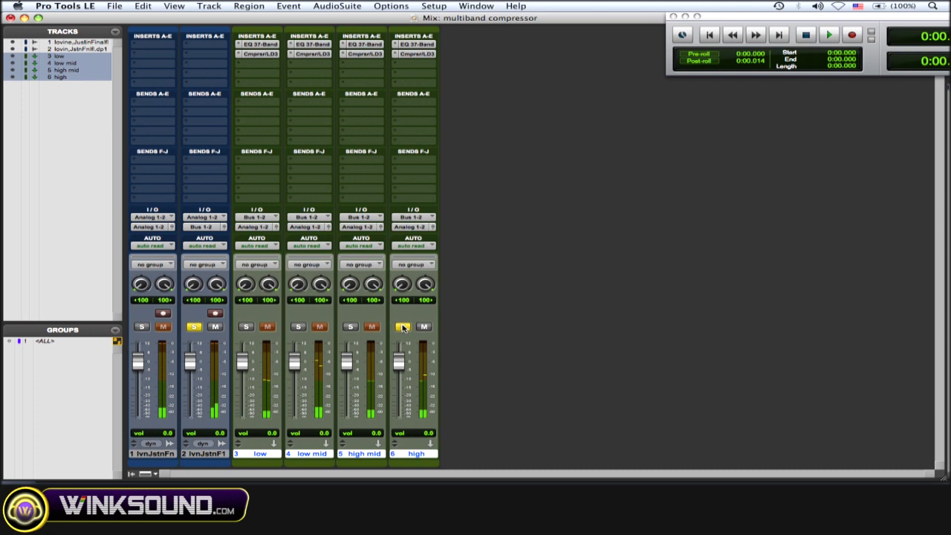
{"action": "left_click", "coordinate": [403, 327]}
{"action": "left_click", "coordinate": [197, 328]}
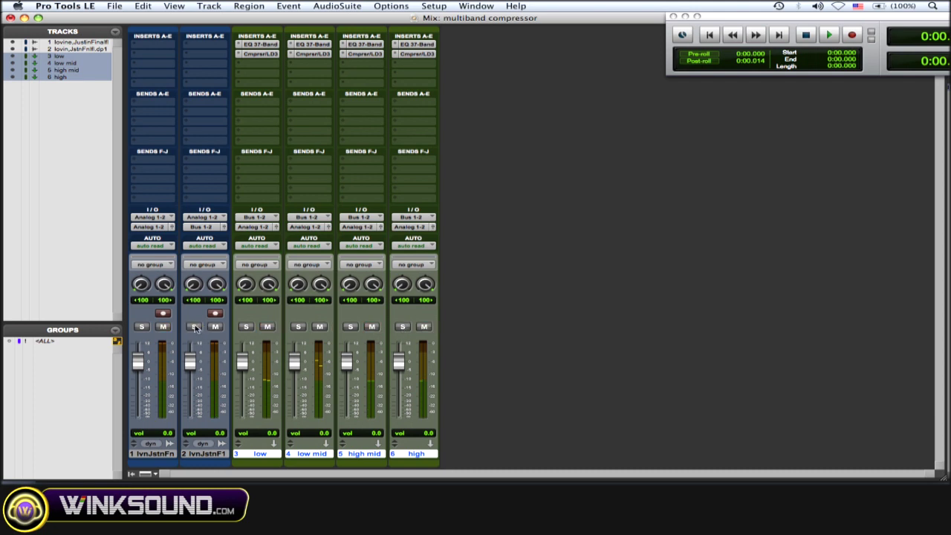
{"action": "left_click", "coordinate": [195, 327]}
{"action": "left_click", "coordinate": [246, 329]}
{"action": "left_click", "coordinate": [299, 327]}
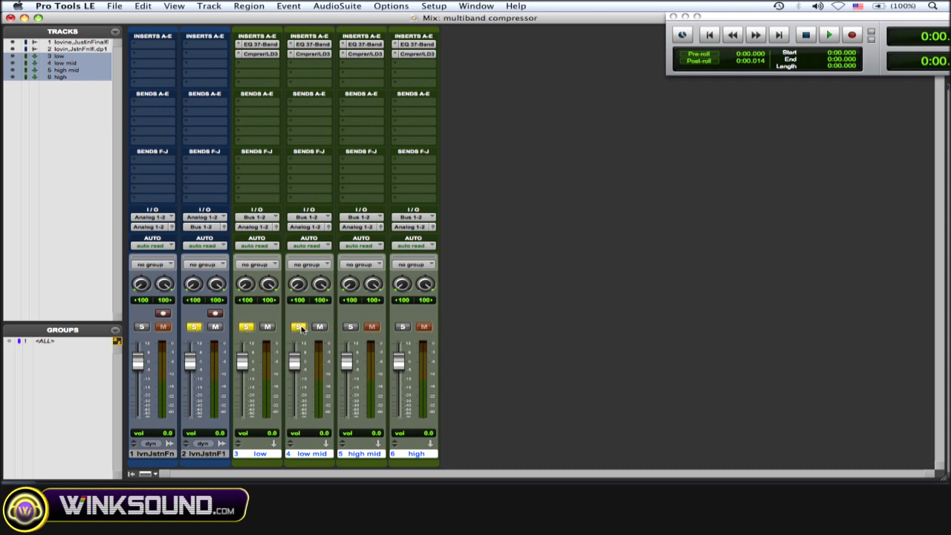
{"action": "left_click", "coordinate": [351, 328]}
{"action": "left_click", "coordinate": [403, 328]}
Play the combined multiband mix, then stop and unsolo the high band.
{"action": "key", "text": "space"}
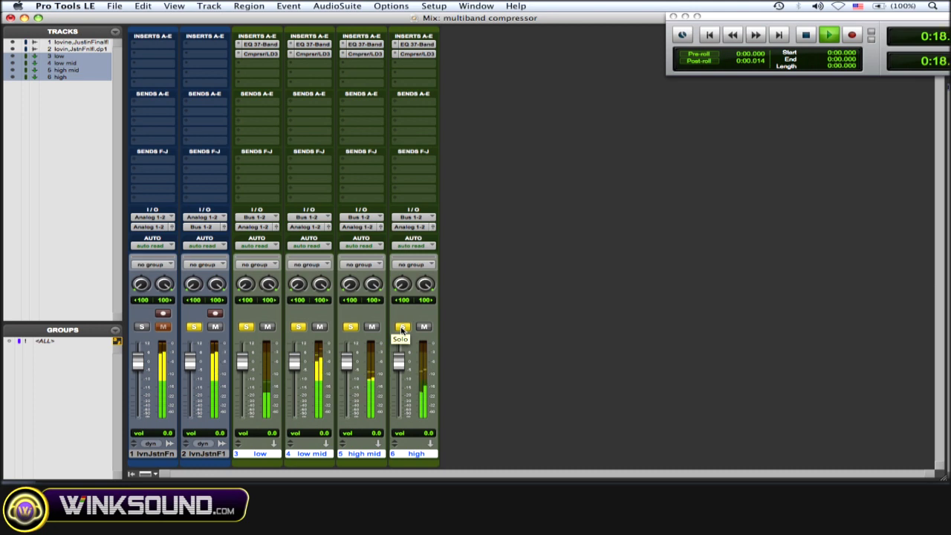
{"action": "key", "text": "space"}
{"action": "left_click", "coordinate": [402, 327]}
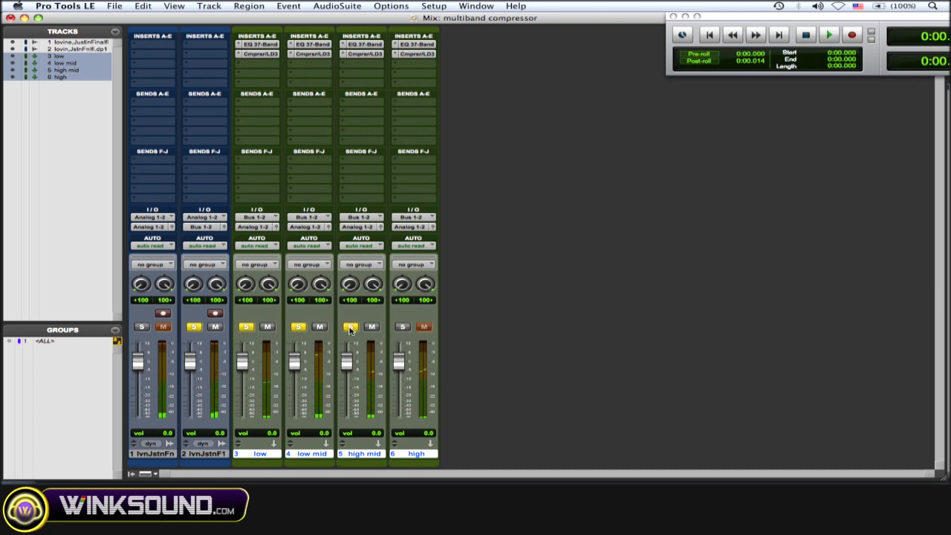
Unsolo the high mid, low mid and low bands and track 2, then play track 1 soloed.
{"action": "left_click", "coordinate": [350, 327]}
{"action": "left_click", "coordinate": [298, 327]}
{"action": "left_click", "coordinate": [245, 326]}
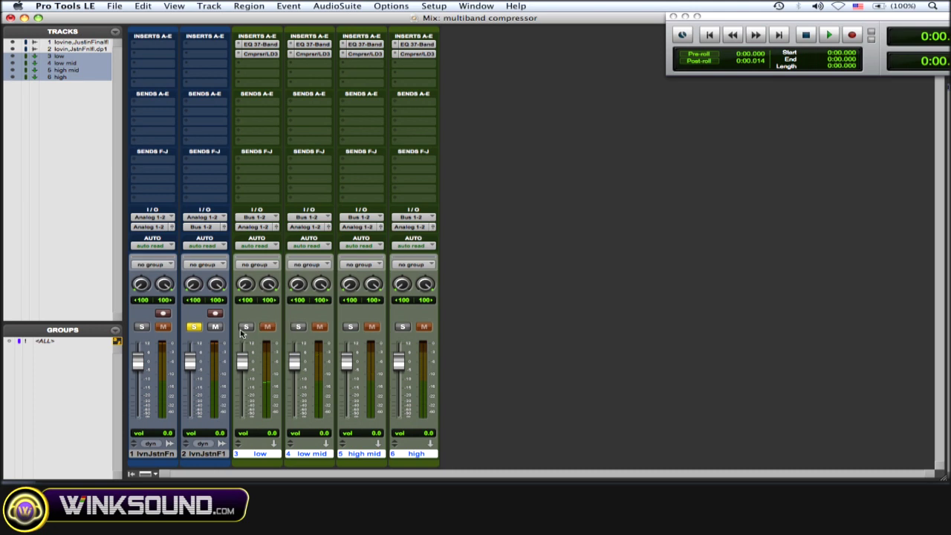
{"action": "left_click", "coordinate": [194, 327]}
{"action": "left_click", "coordinate": [142, 327]}
{"action": "key", "text": "space"}
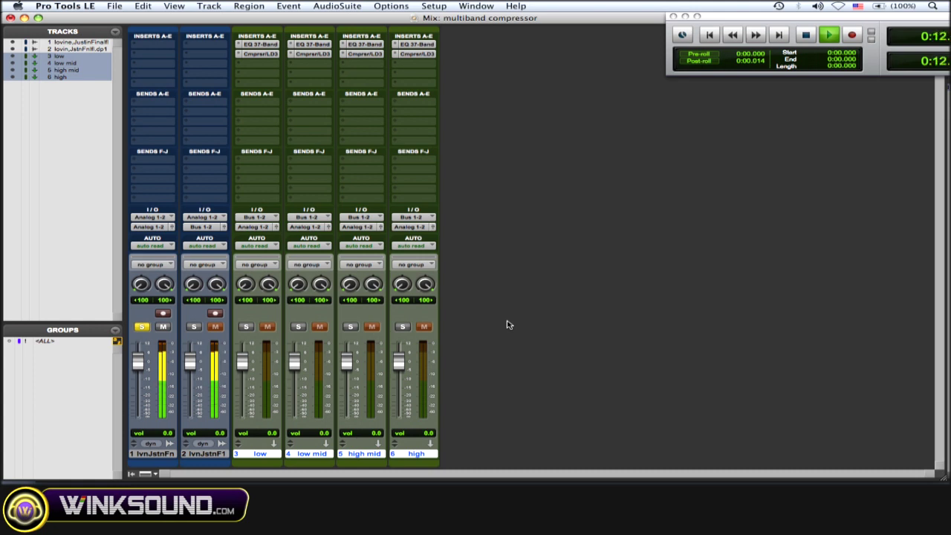
{"action": "key", "text": "space"}
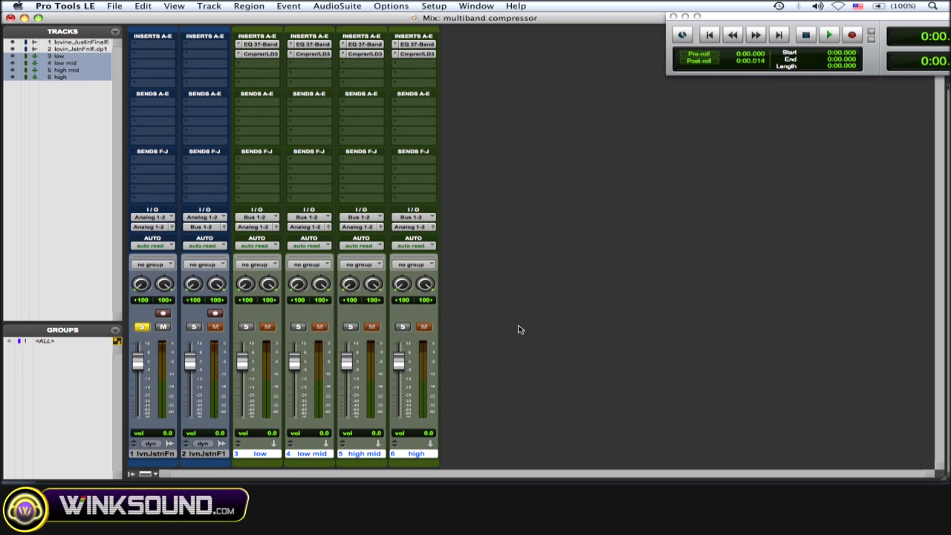